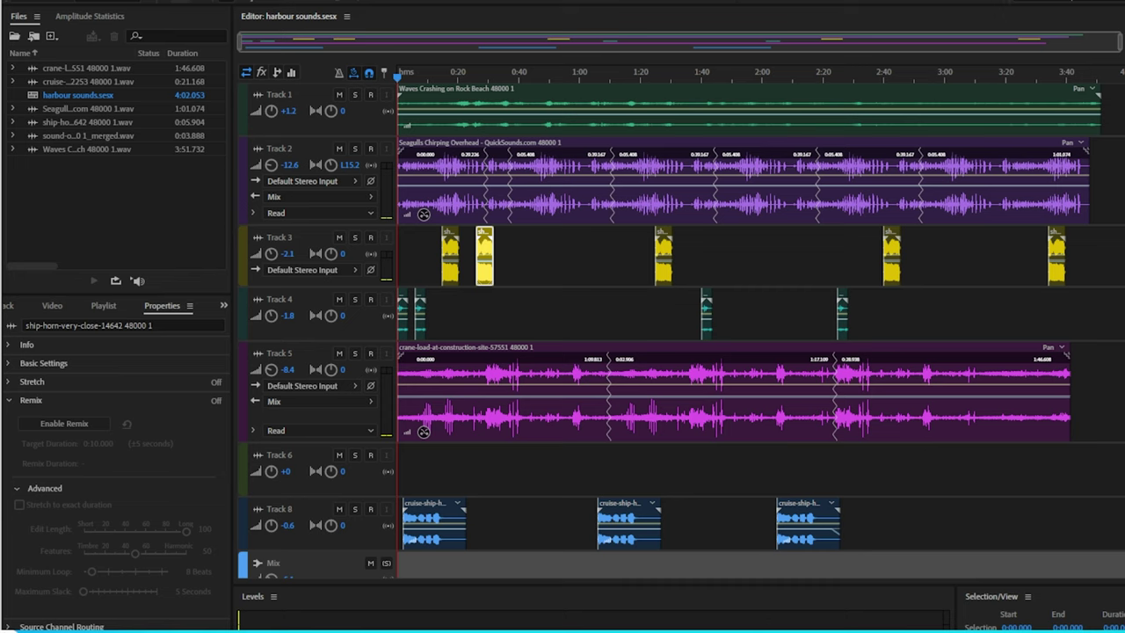
# Step: Switch to the browser to look at the Audacity website and return to the harbour sounds session in Audition
pyautogui.hotkey('alt', 'Tab')
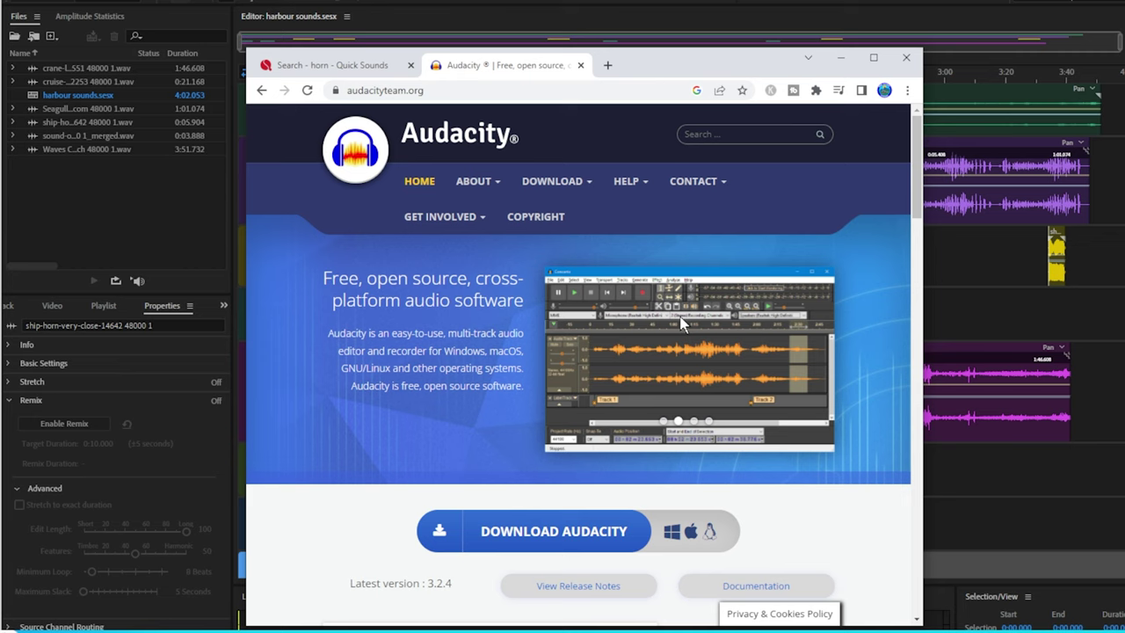
pyautogui.moveTo(673, 87); pyautogui.dragTo(581, 74)
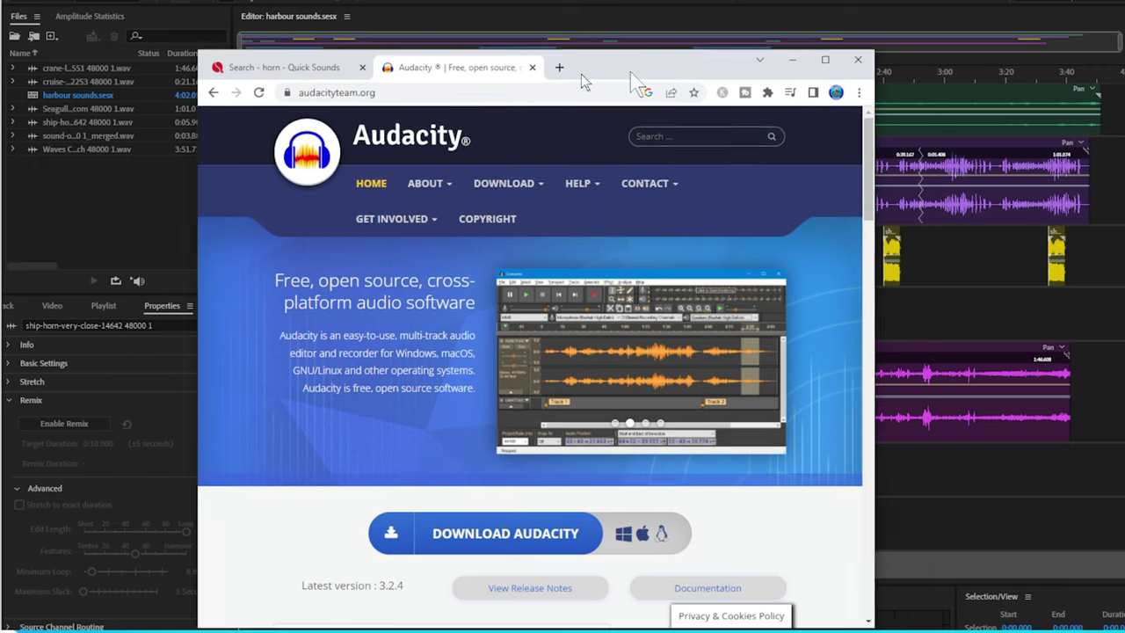
pyautogui.hotkey('alt', 'Tab')
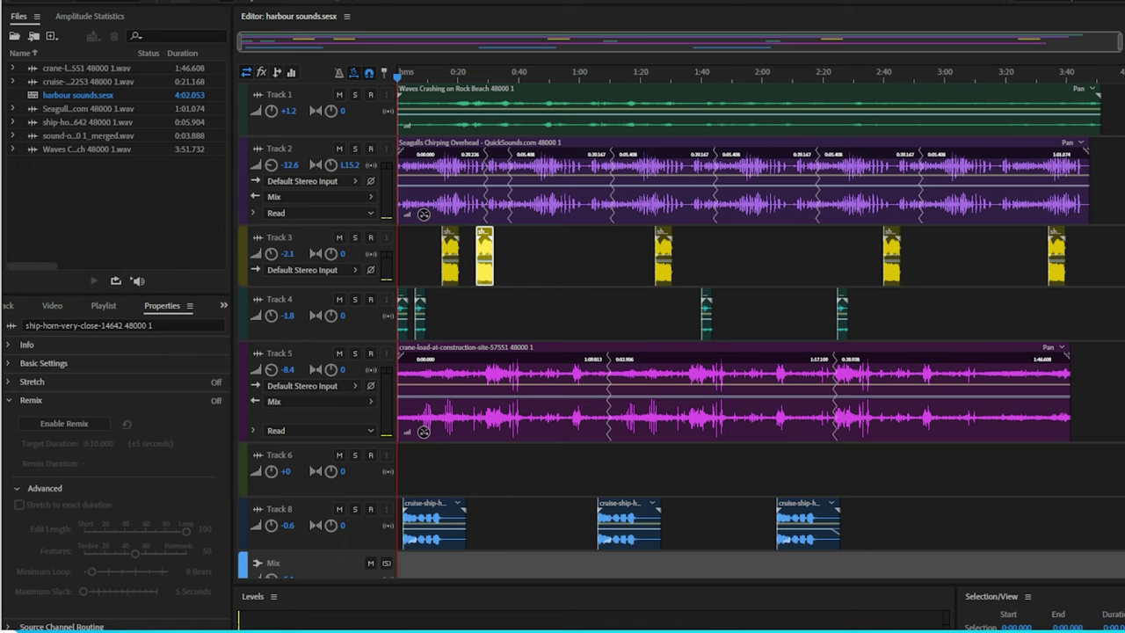
# Step: Switch to the browser's Quick Sounds horn search, maximize the window and preview the Wheeler Horn By 45mph sound
pyautogui.hotkey('alt', 'Tab')
pyautogui.moveTo(170, 10); pyautogui.dragTo(673, 75)
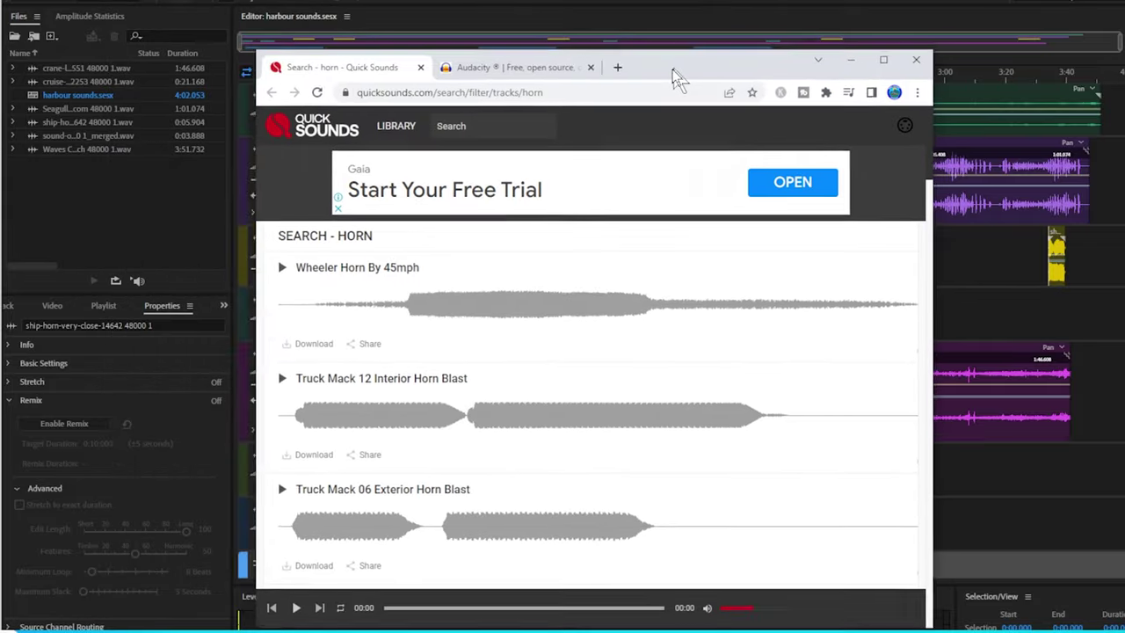
pyautogui.doubleClick(660, 72)
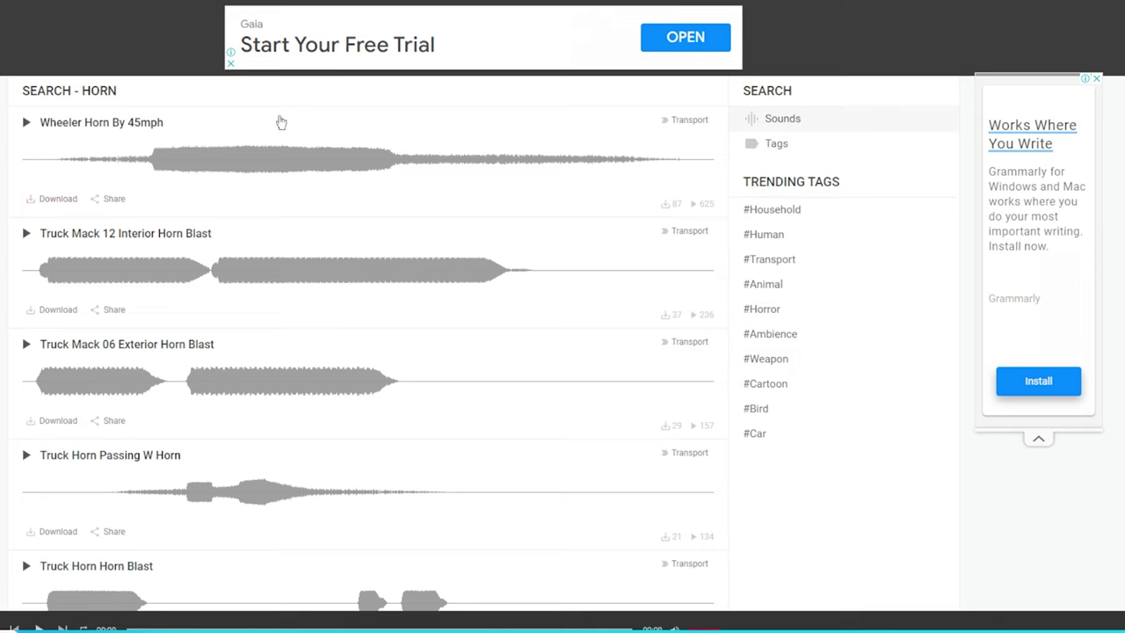
pyautogui.click(25, 123)
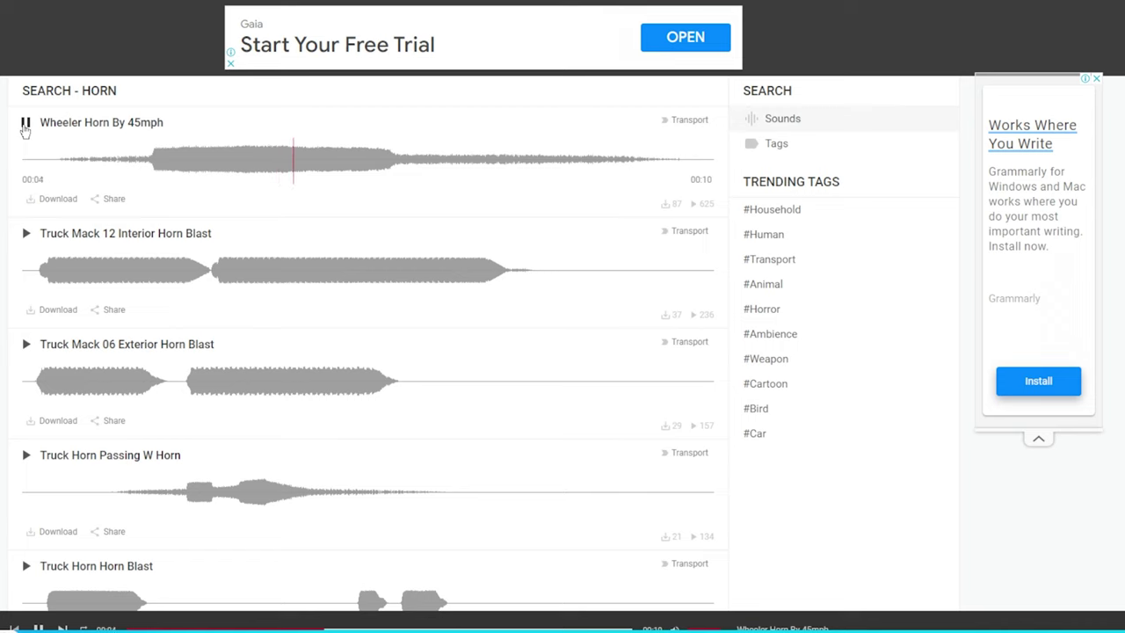
pyautogui.click(25, 124)
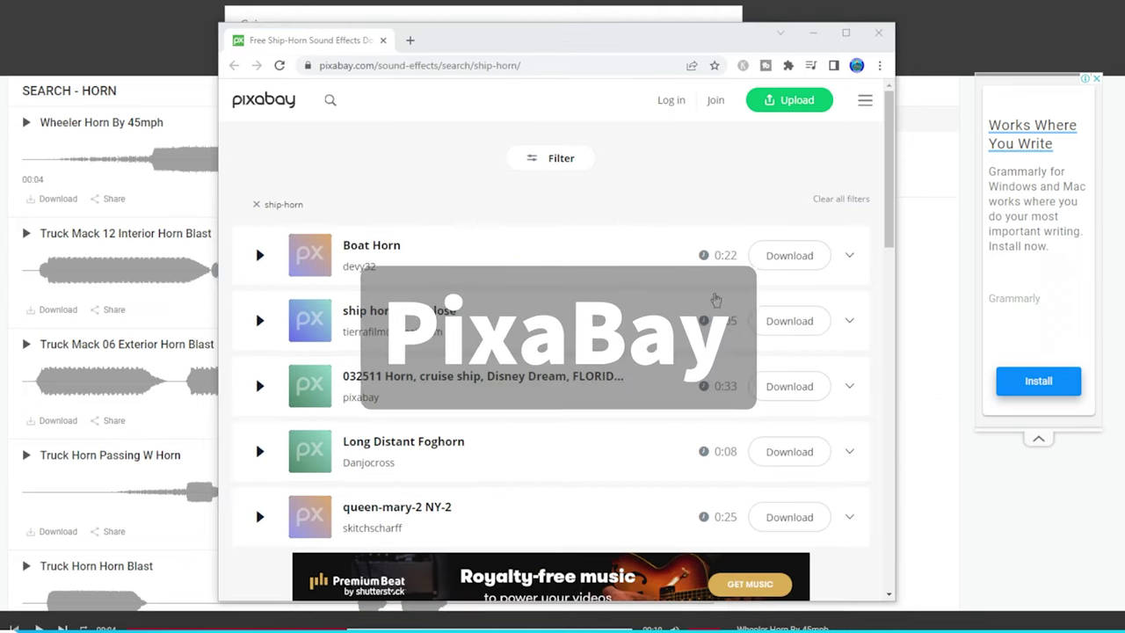
# Step: Preview the Boat Horn sound on Pixabay's ship-horn search page and minimize that browser window
pyautogui.click(261, 259)
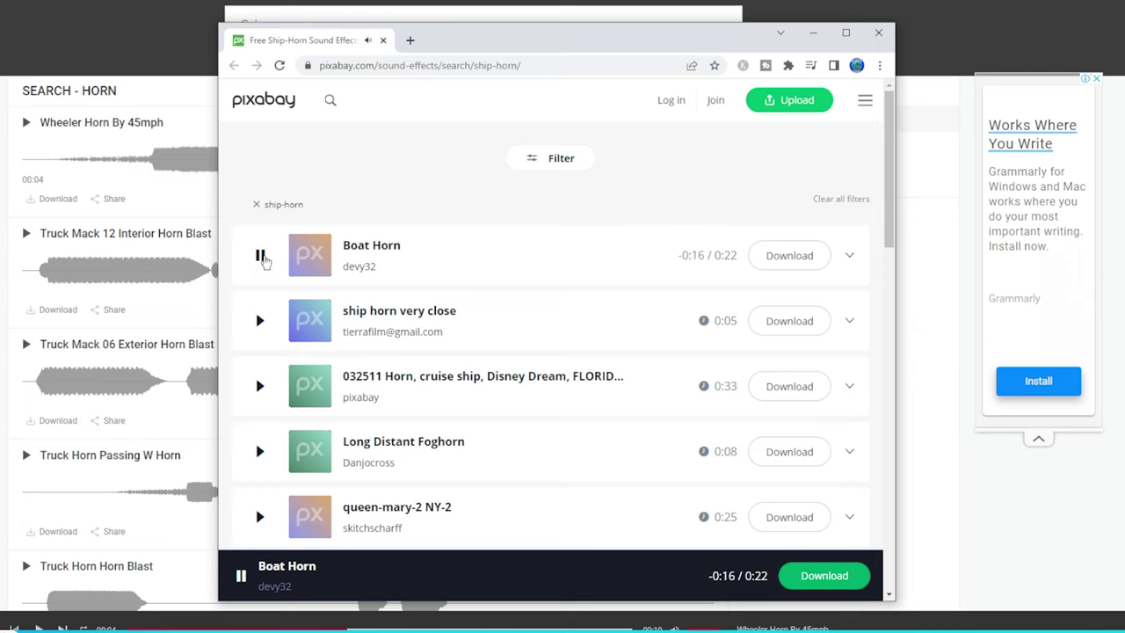
pyautogui.click(261, 256)
pyautogui.click(813, 32)
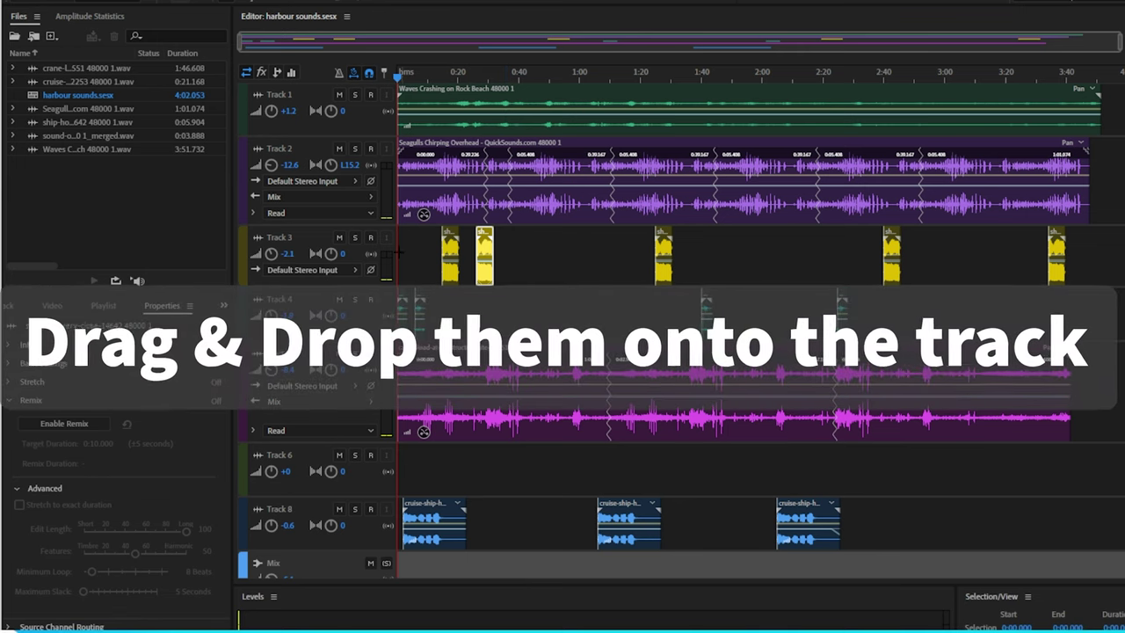
# Step: Solo Track 1 with the Waves Crashing on Rock Beach clip and listen to it from the start
pyautogui.click(520, 116)
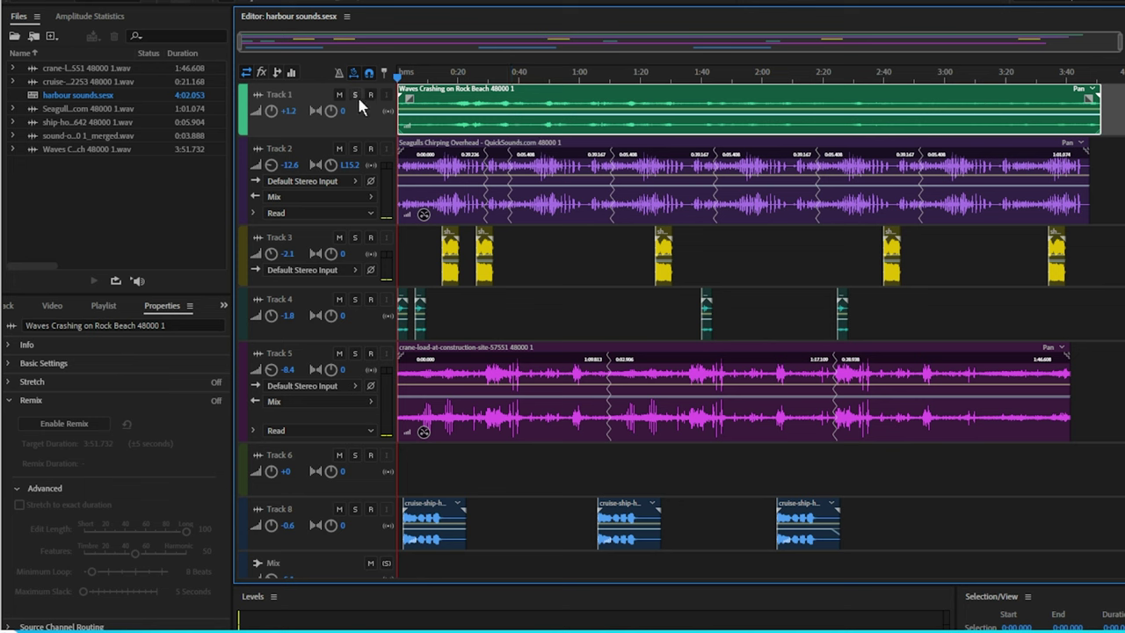
pyautogui.click(355, 95)
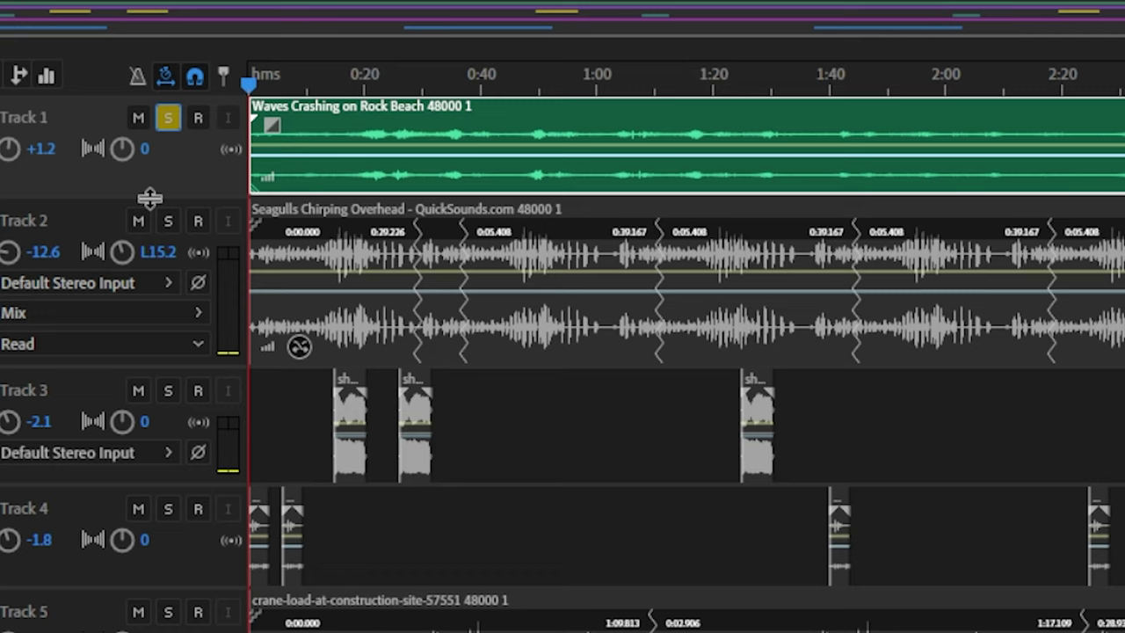
pyautogui.press('space')
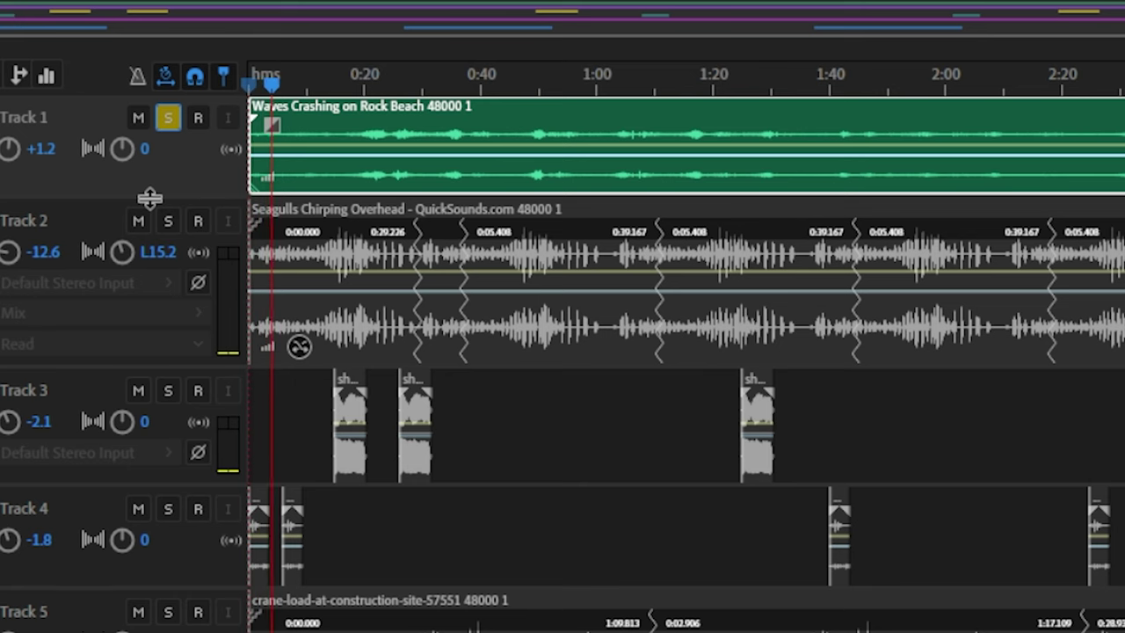
pyautogui.press('space')
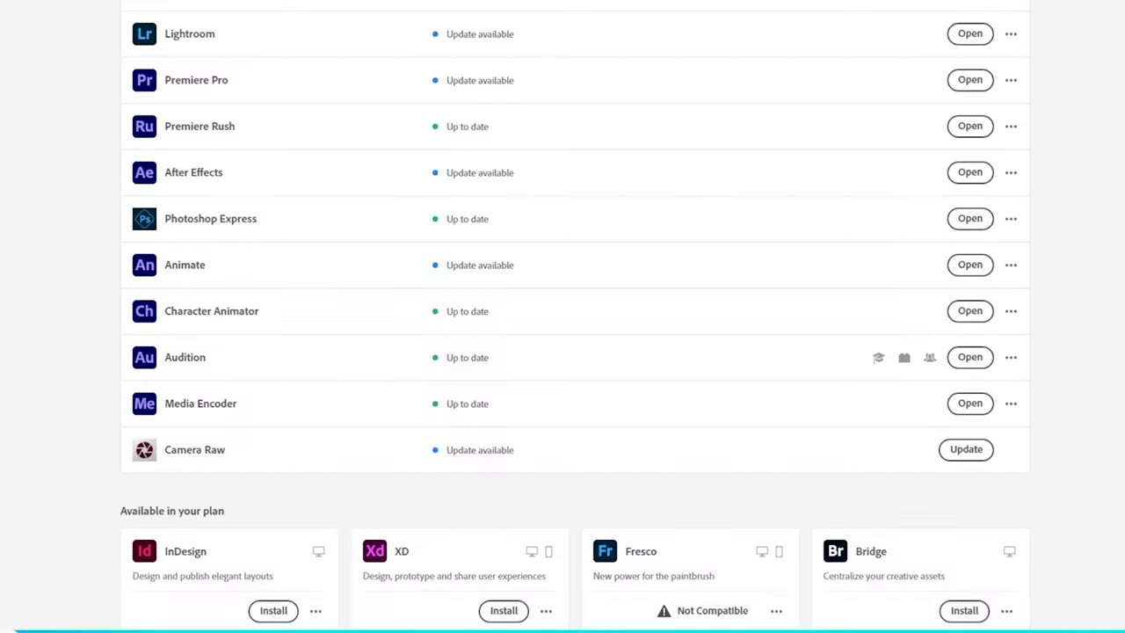
# Step: Play the full harbour sounds mix with all tracks and return the playhead to the start of the session
pyautogui.scroll(2, 841, 625)
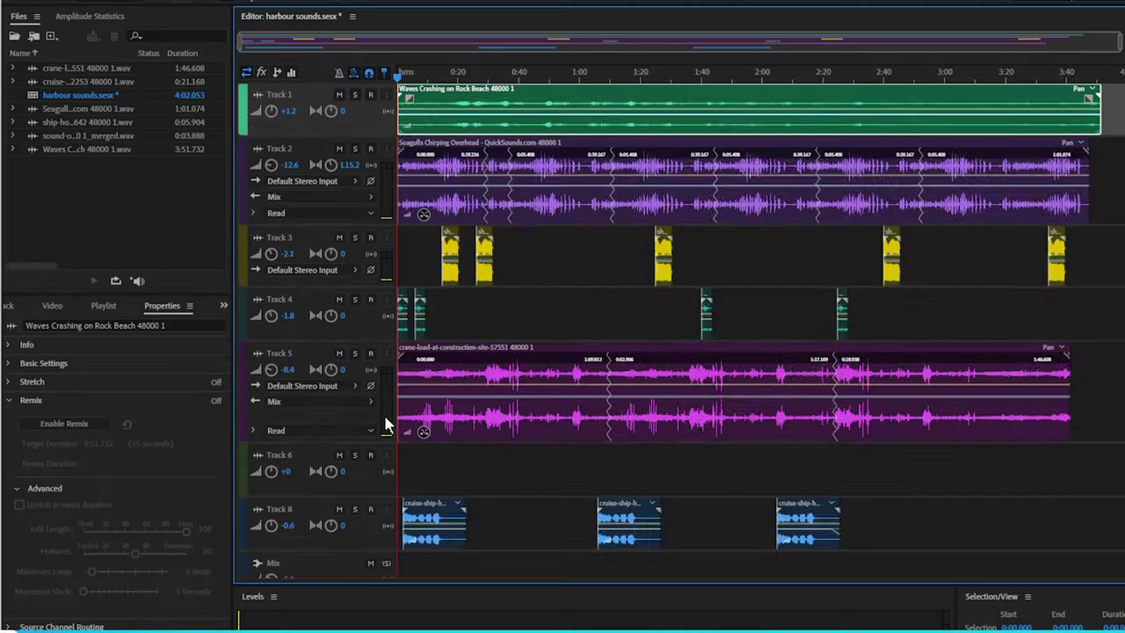
pyautogui.scroll(-2, 383, 422)
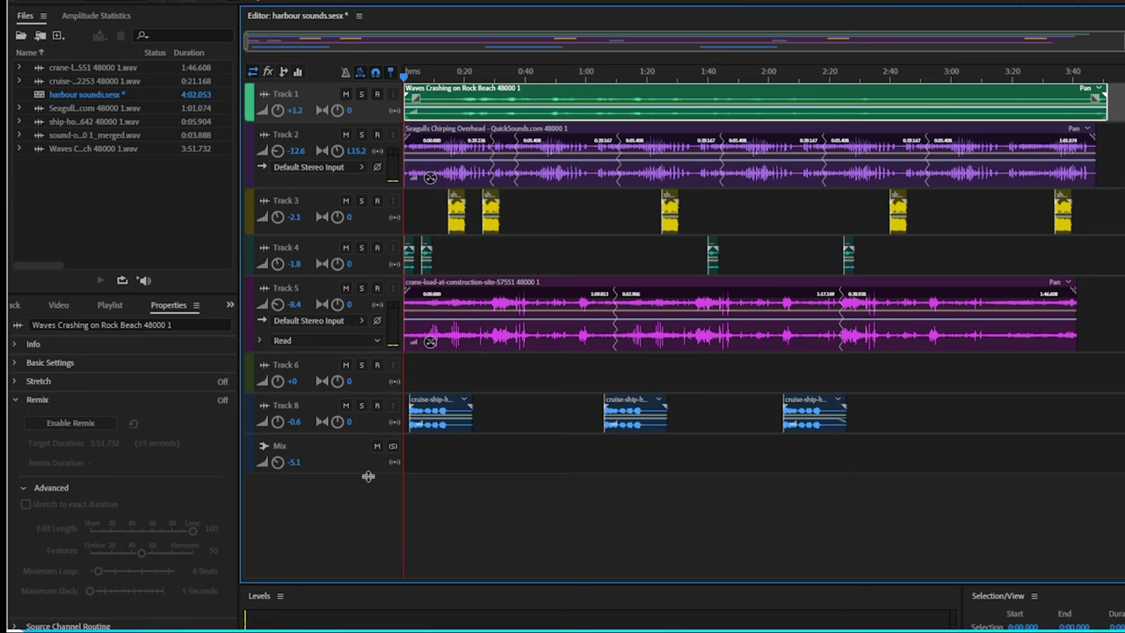
pyautogui.press('space')
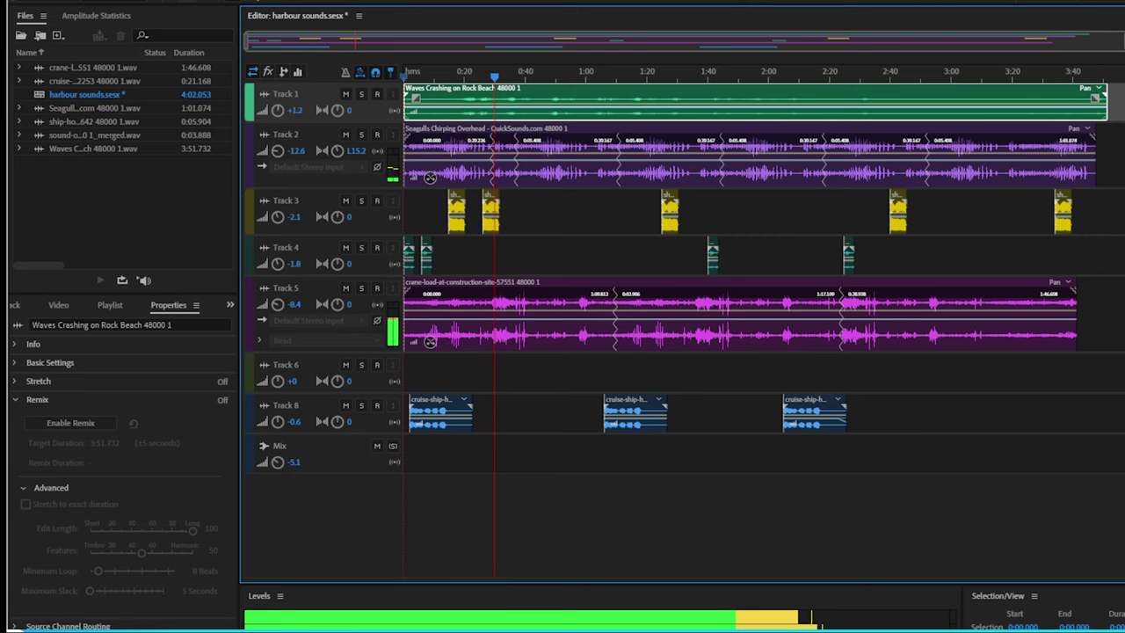
pyautogui.press('space')
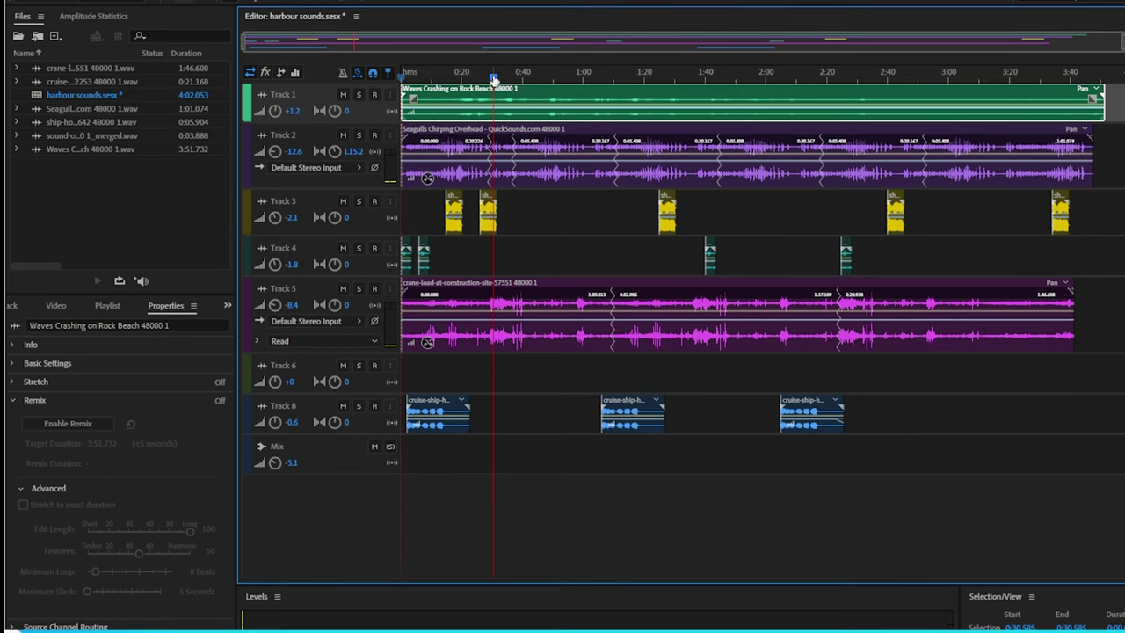
pyautogui.moveTo(494, 77); pyautogui.dragTo(392, 89)
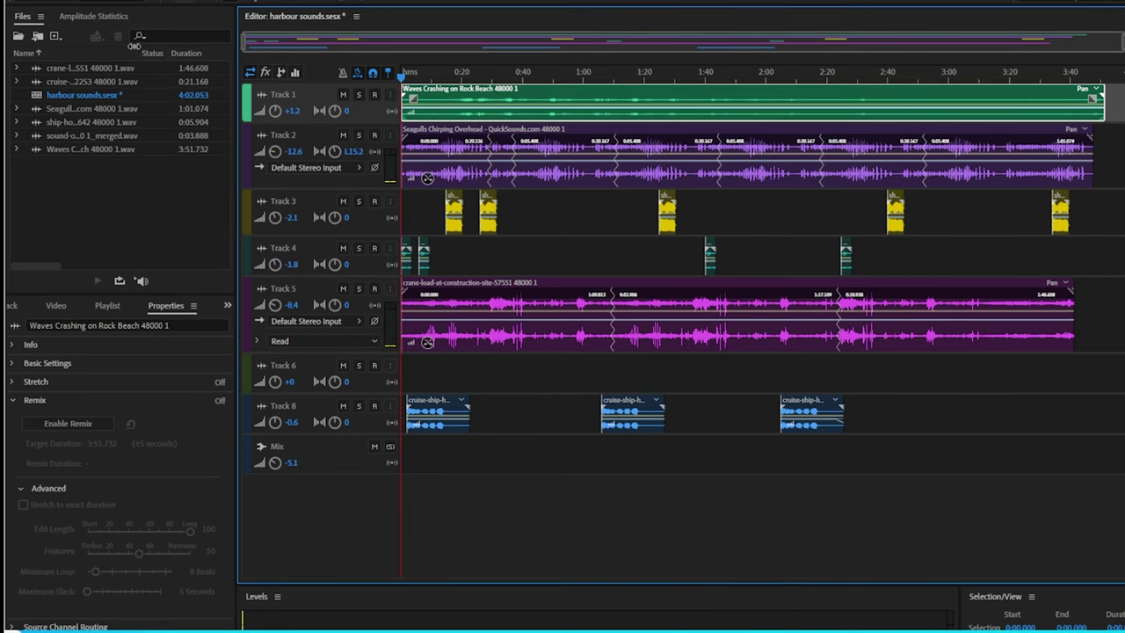
pyautogui.hotkey('alt', 'f')
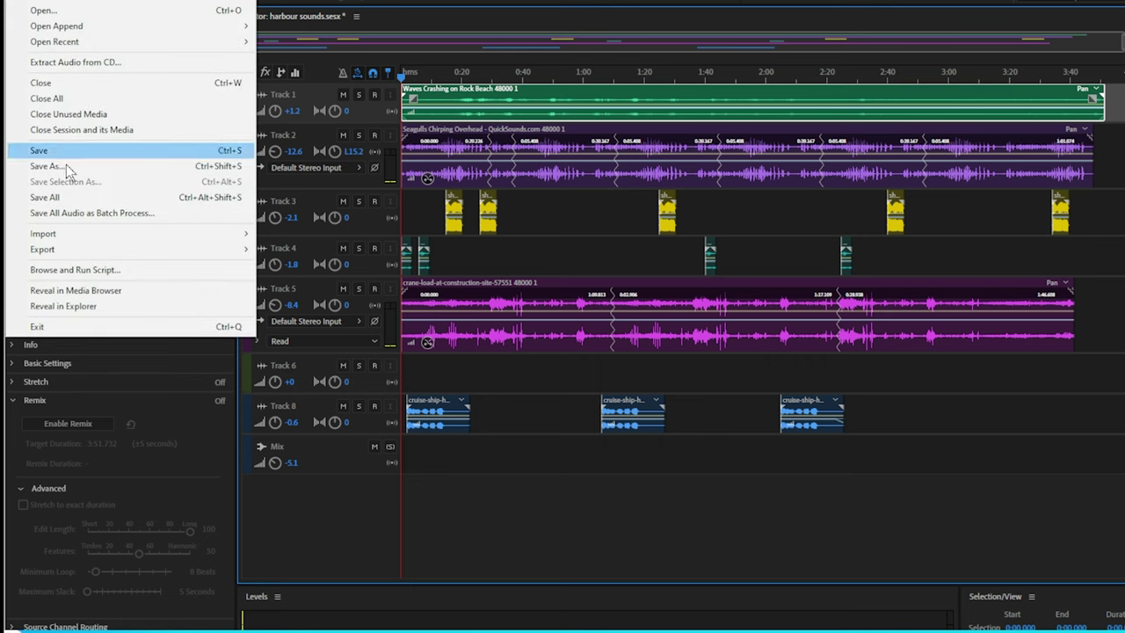
pyautogui.moveTo(91, 245)
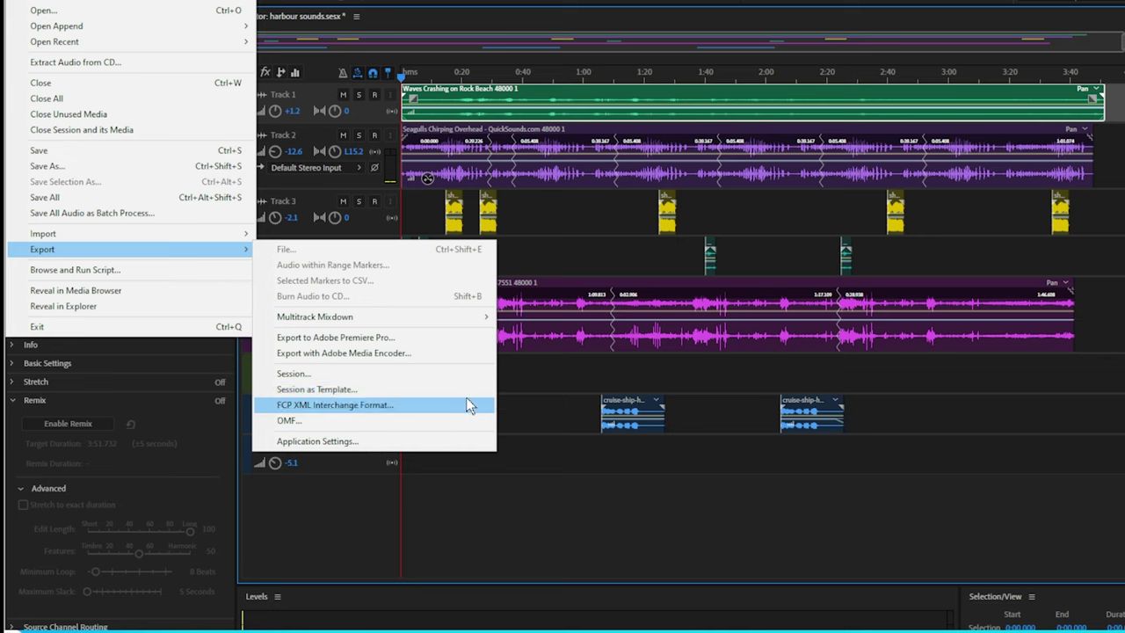
pyautogui.moveTo(298, 322)
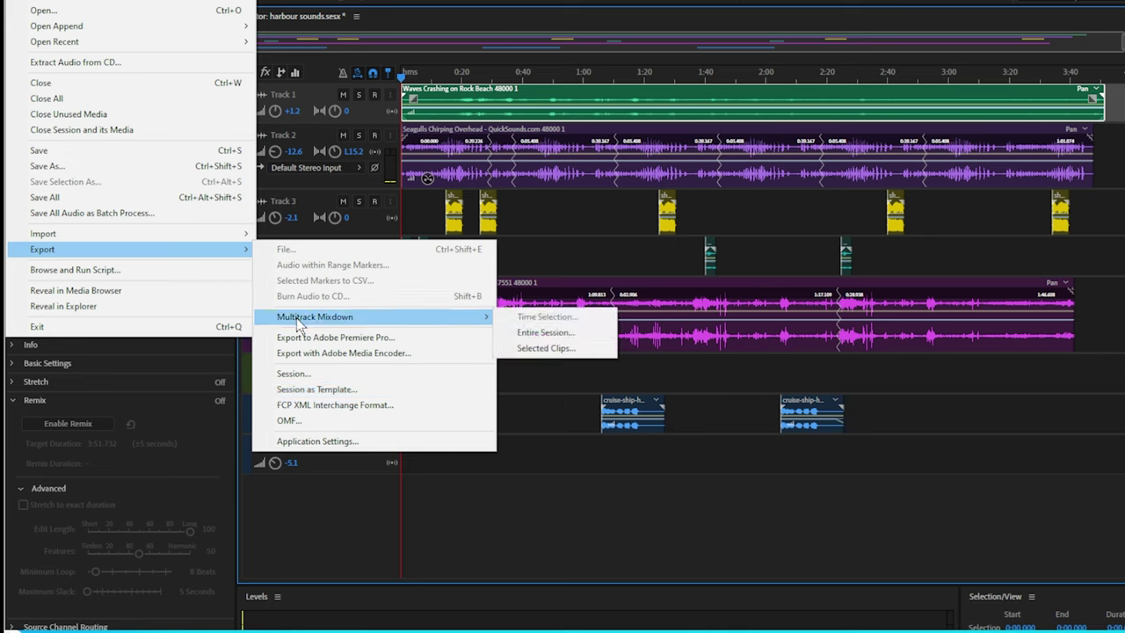
pyautogui.click(596, 598)
# Step: Start a multitrack mixdown export of the entire session
pyautogui.hotkey('alt', 'f')
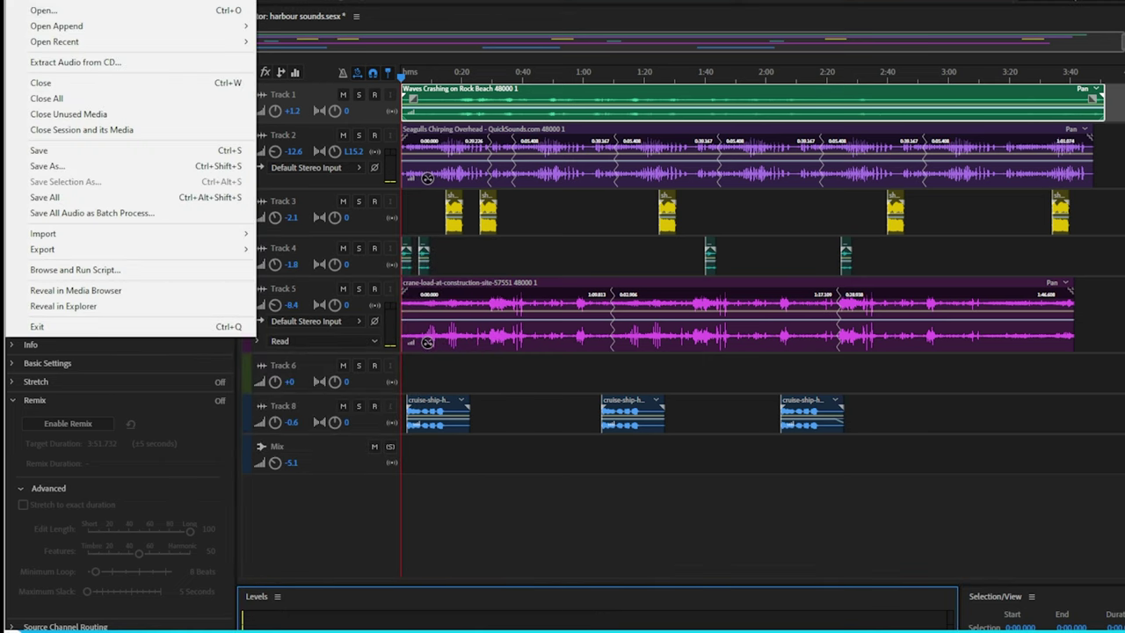
pyautogui.moveTo(132, 249)
pyautogui.moveTo(432, 318)
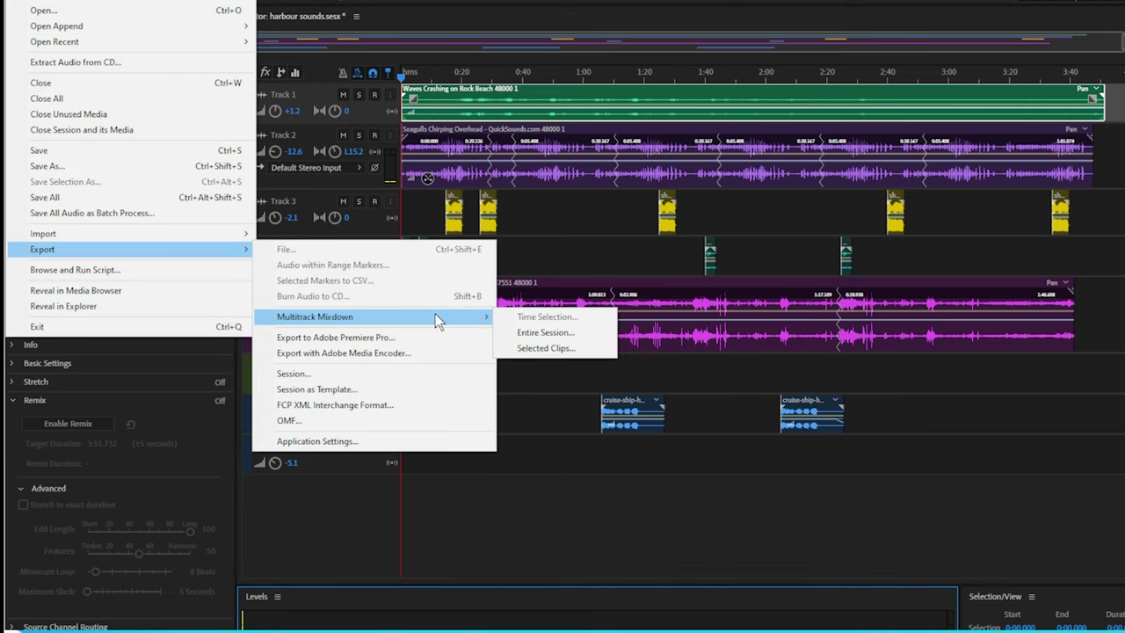
pyautogui.click(542, 330)
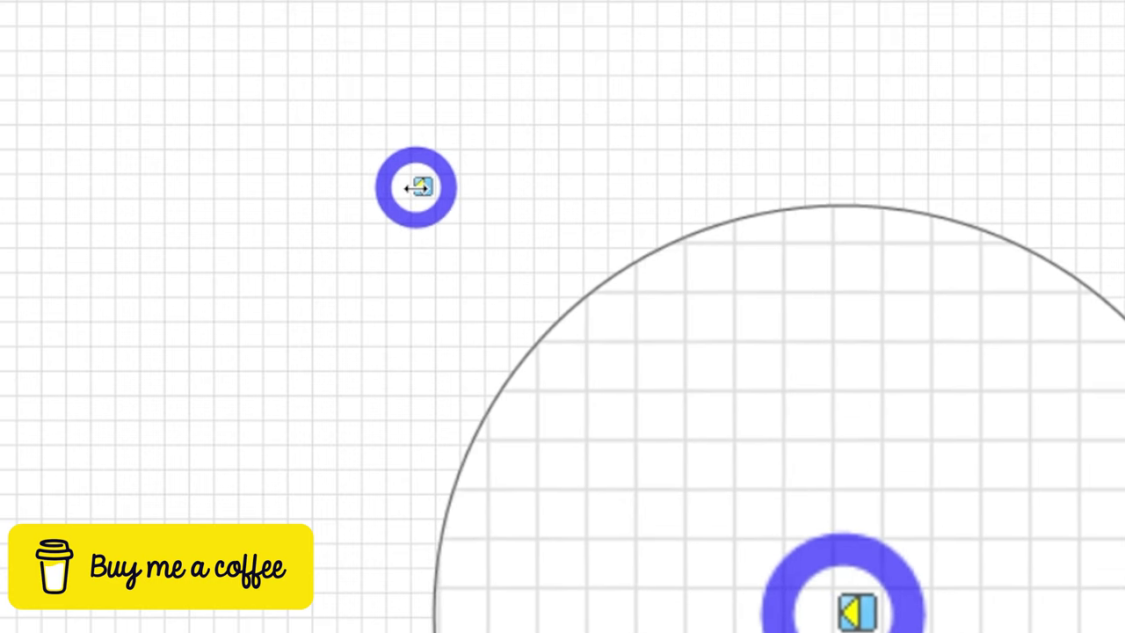
# Step: Examine the general properties and digital connection of the Harbor Sound Generator toggle switch on the switchboard and close its dialog
pyautogui.moveTo(422, 188)
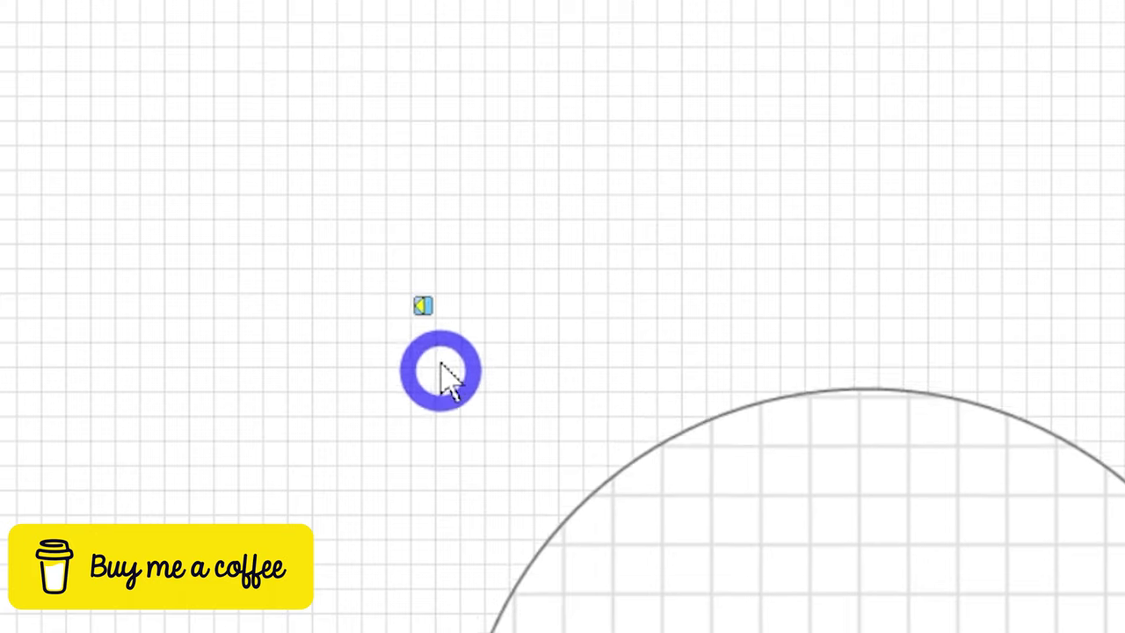
pyautogui.moveTo(422, 306); pyautogui.dragTo(431, 305)
pyautogui.doubleClick(430, 305)
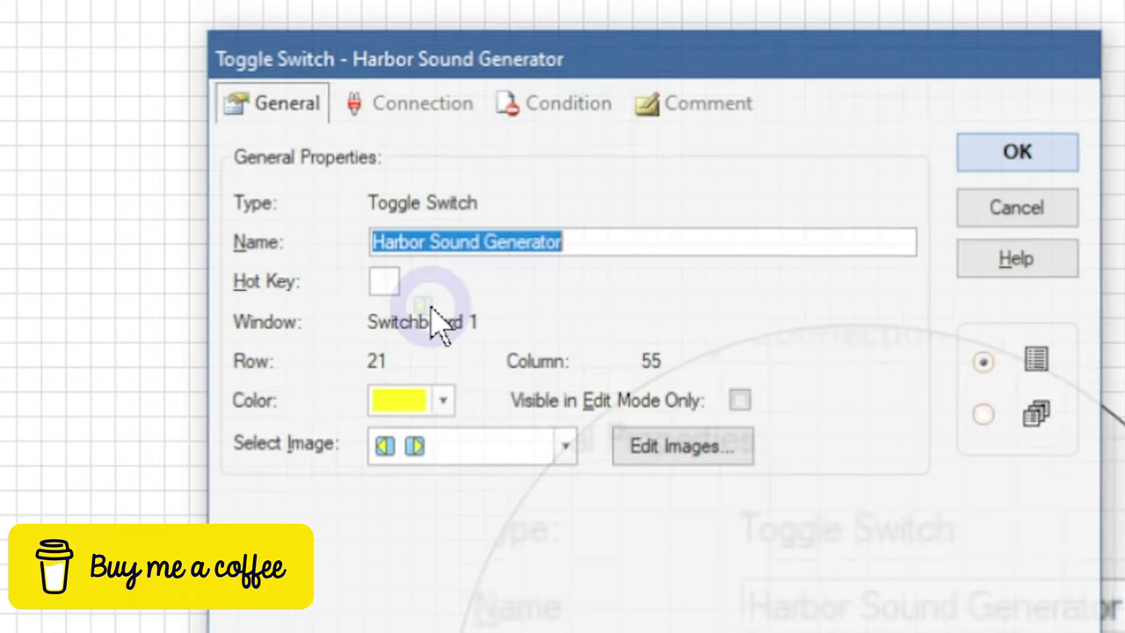
pyautogui.click(424, 104)
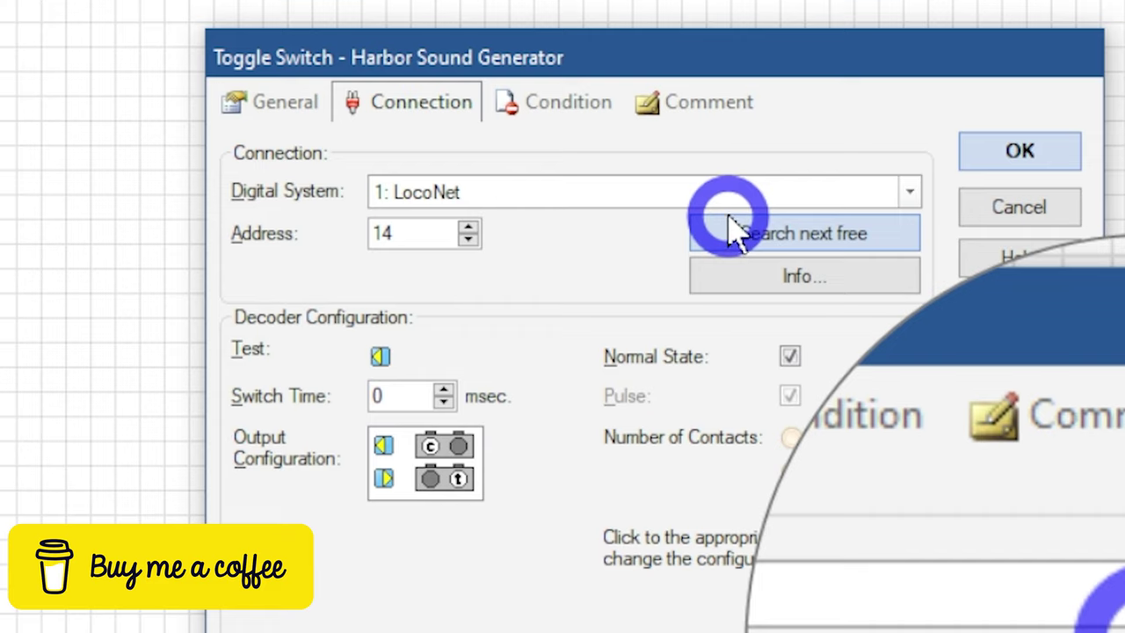
pyautogui.click(1010, 154)
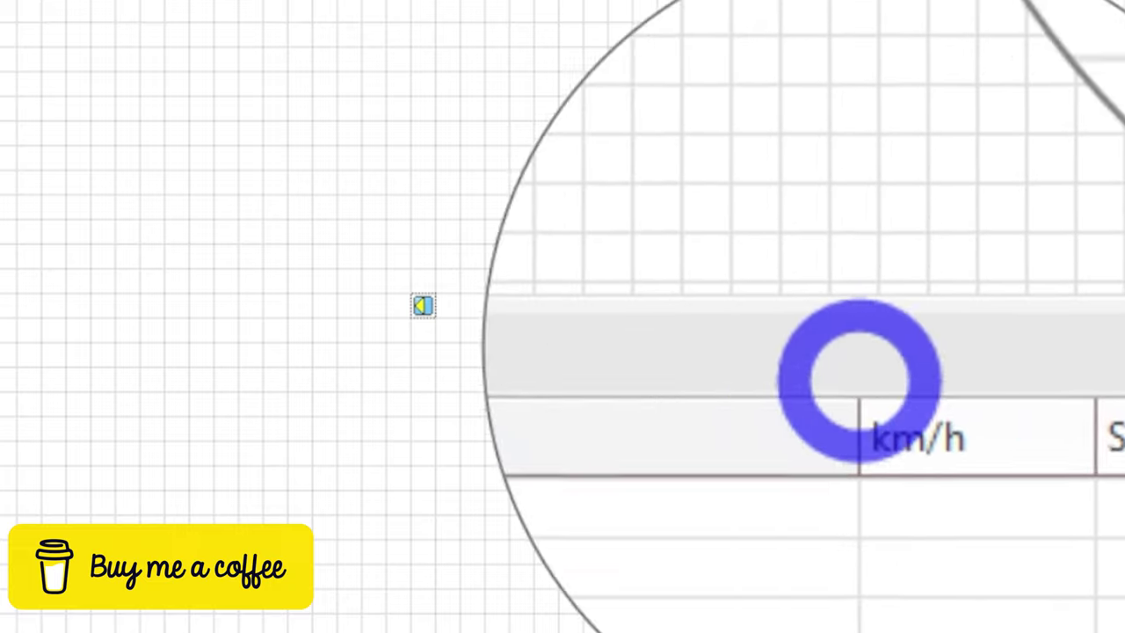
# Step: Place a new block on the switchboard, above and to the left of the Harbor Sound Generator switch
pyautogui.moveTo(426, 308)
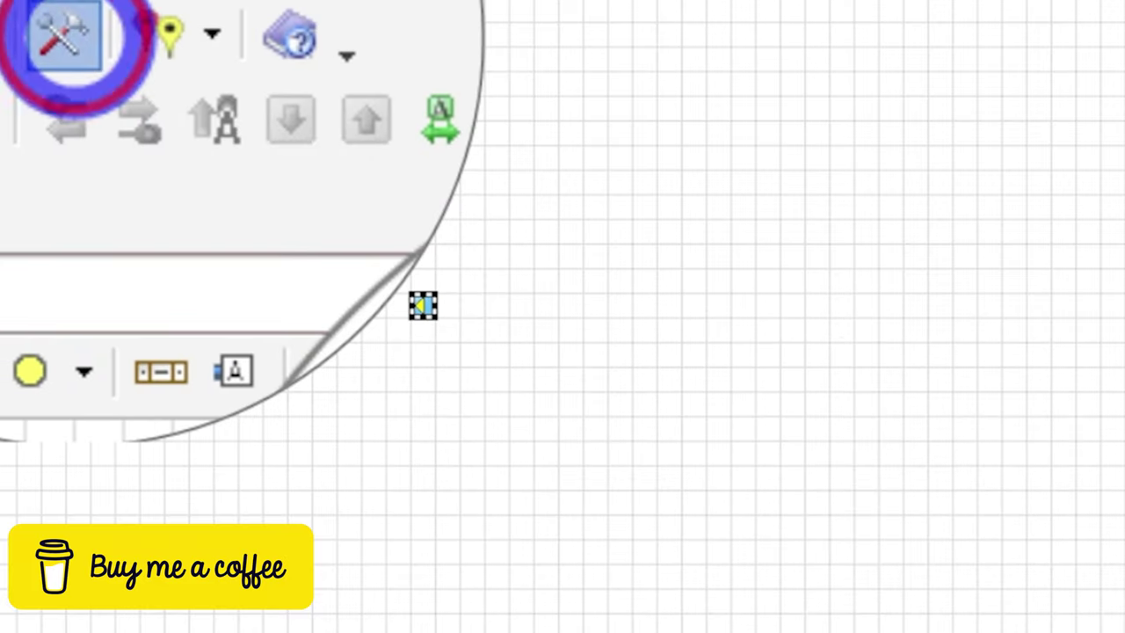
pyautogui.click(118, 201)
pyautogui.click(141, 136)
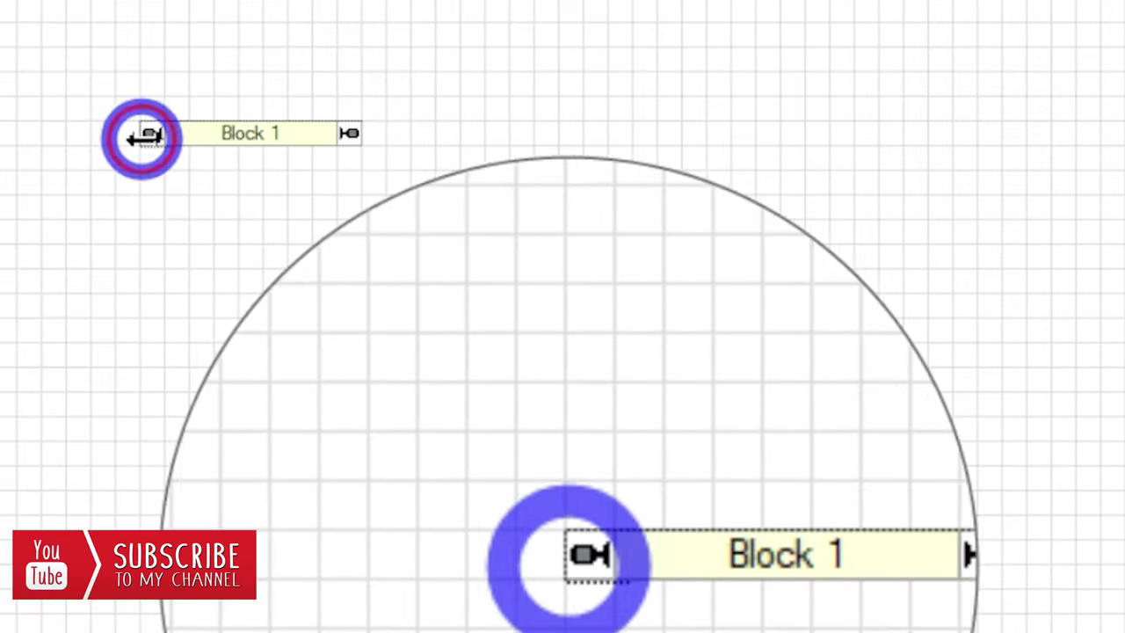
# Step: Open Block 1's properties and add a contact indicator spanning the block in its block editor
pyautogui.doubleClick(245, 137)
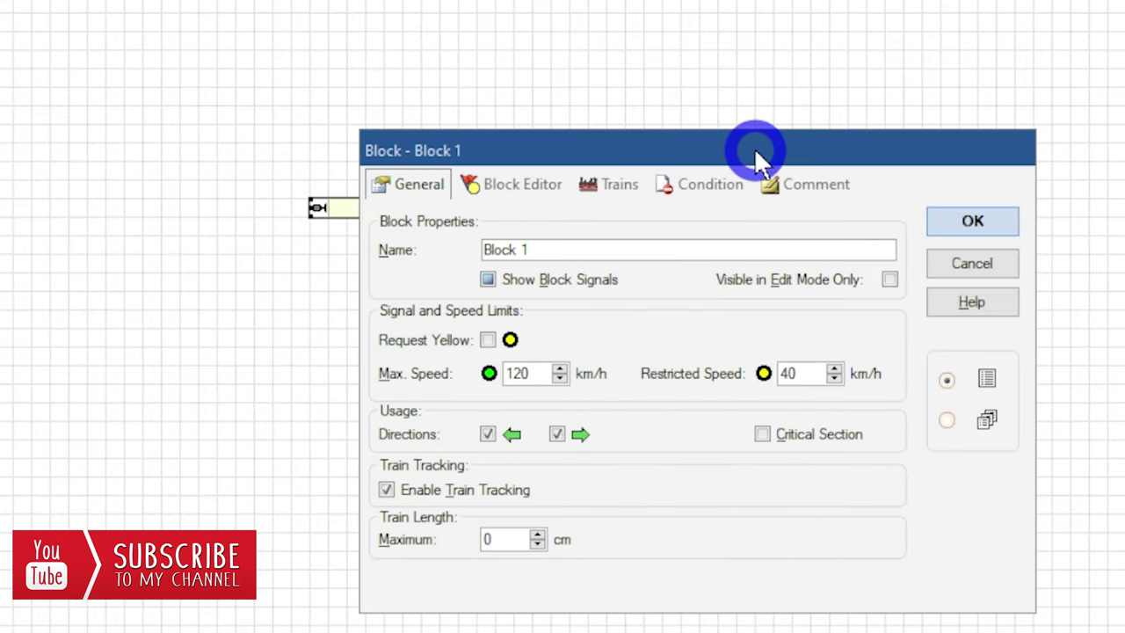
pyautogui.moveTo(753, 150); pyautogui.dragTo(993, 131)
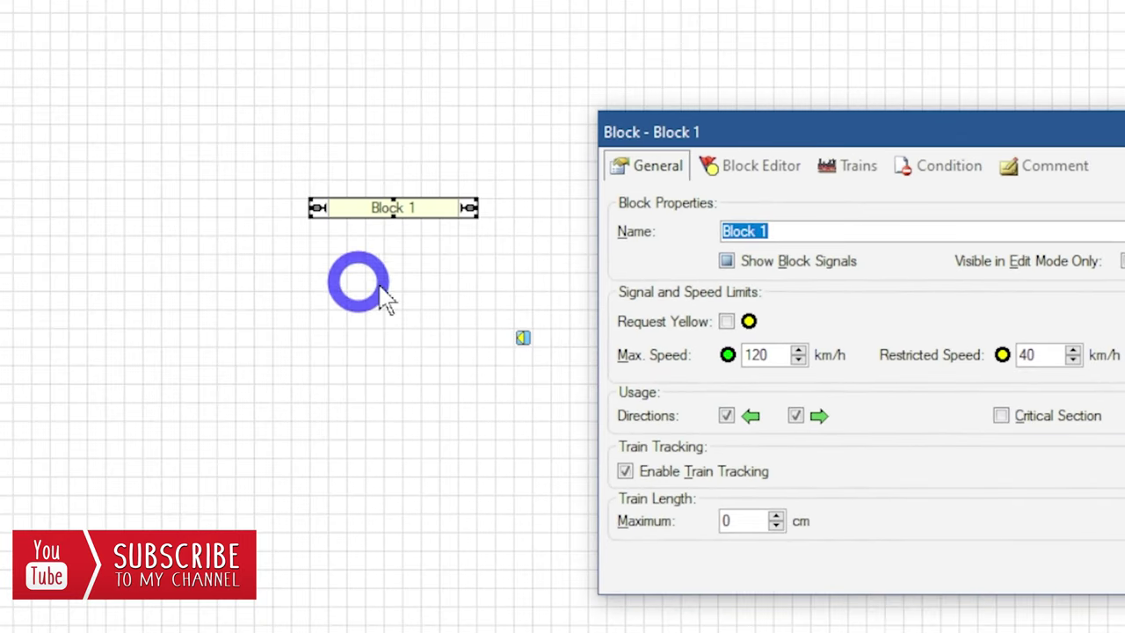
pyautogui.click(779, 174)
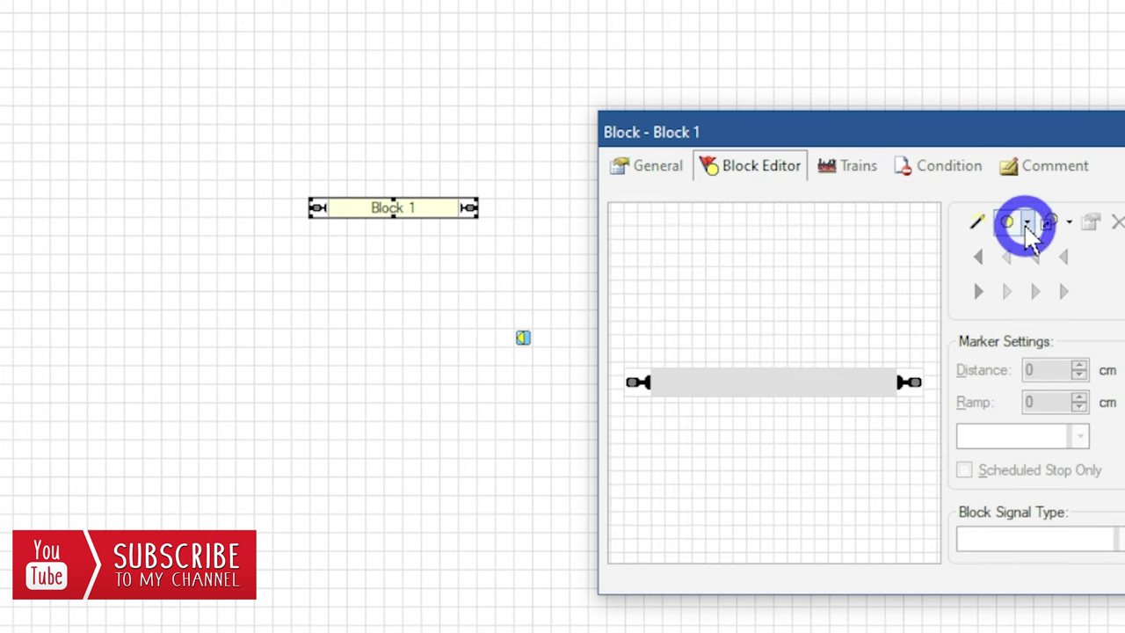
pyautogui.click(1025, 225)
pyautogui.click(1032, 252)
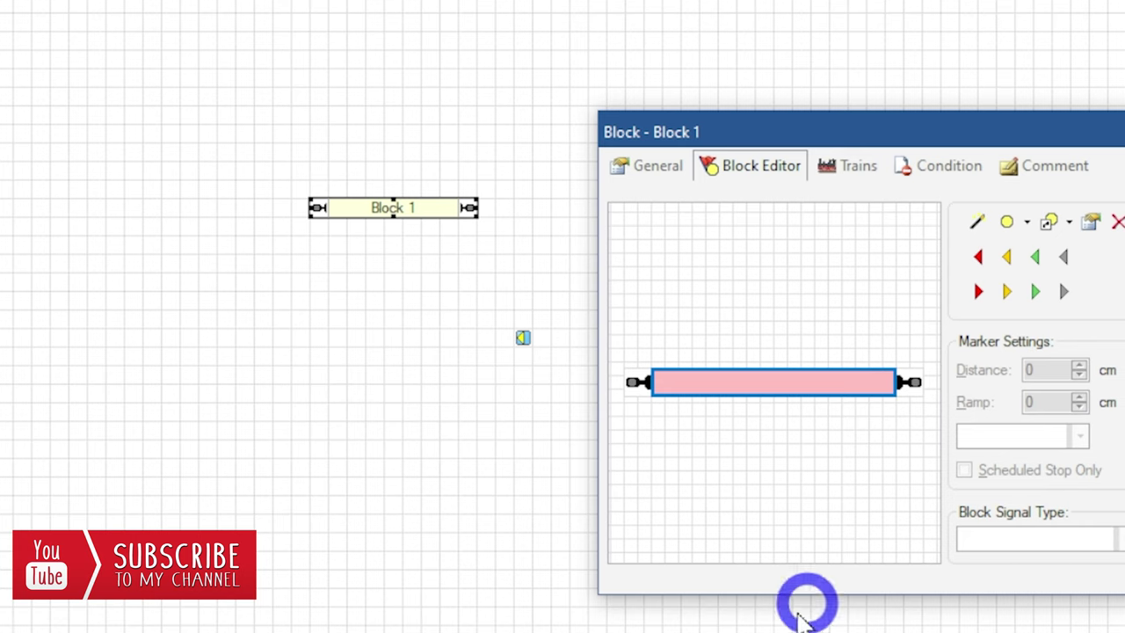
# Step: Add a right-pointing action marker to the indicator, placed just past the middle of Block 1
pyautogui.click(1064, 292)
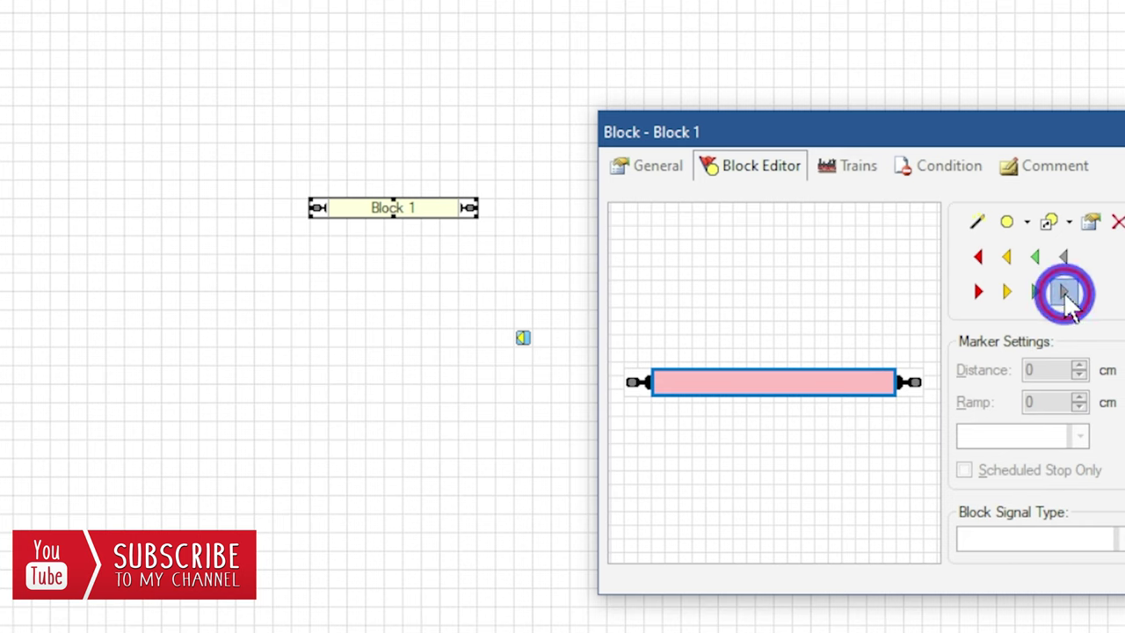
pyautogui.moveTo(653, 419)
pyautogui.mouseDown()
pyautogui.moveTo(681, 435)
pyautogui.moveTo(788, 422)
pyautogui.mouseUp()
pyautogui.press('Return')
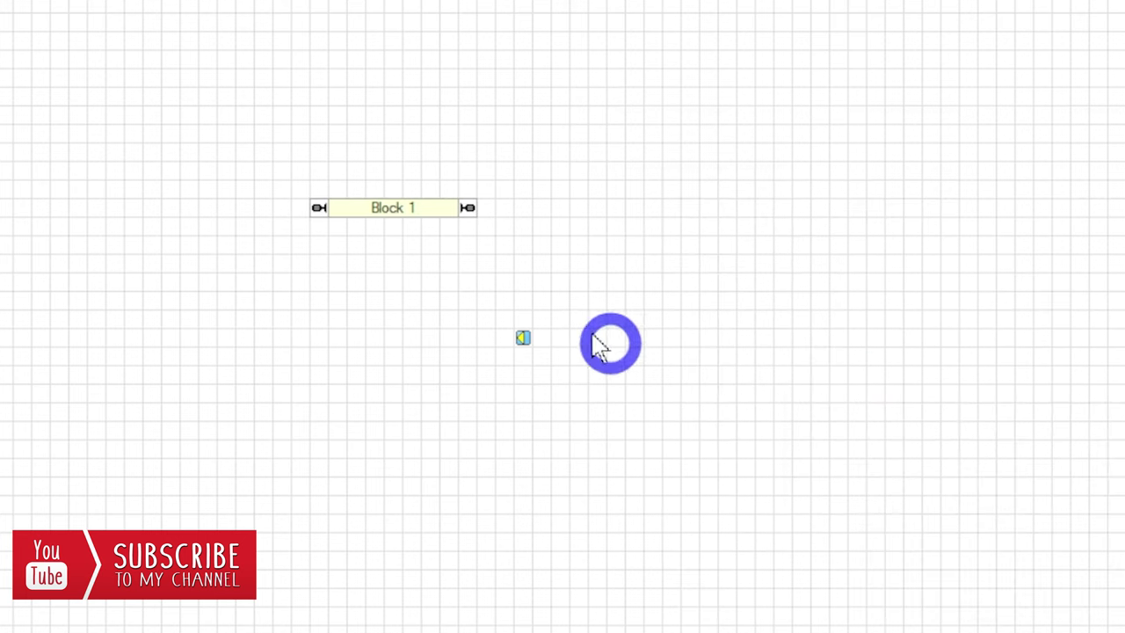
# Step: Name the action marker "ambient sound generator" and examine the element categories available for its condition
pyautogui.doubleClick(523, 337)
pyautogui.click(831, 281)
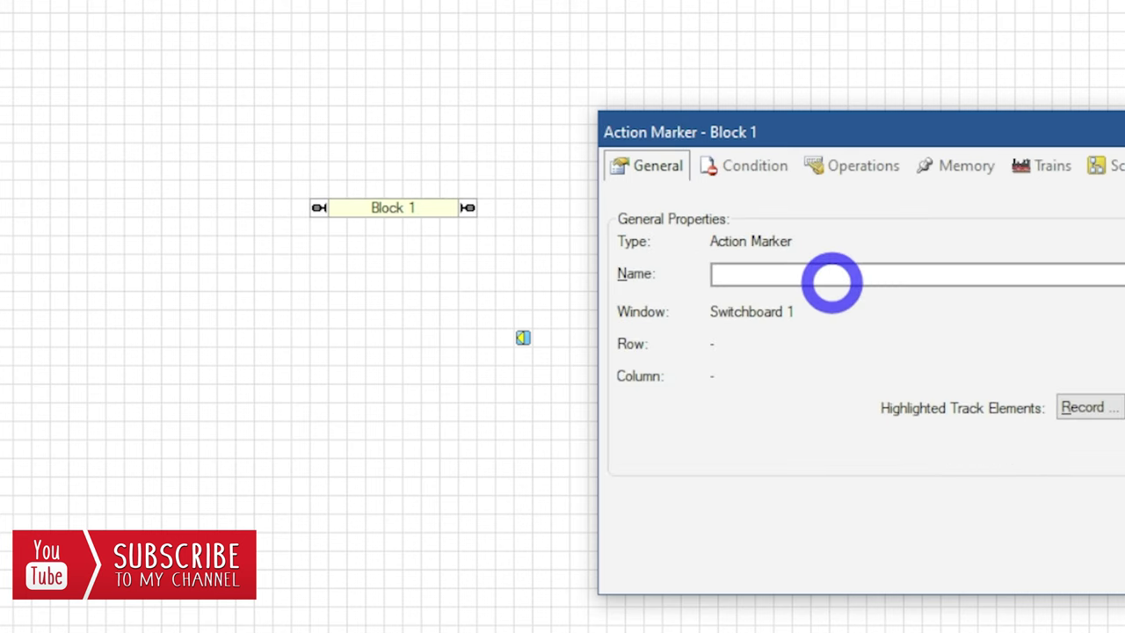
pyautogui.write('ambient sound generator')
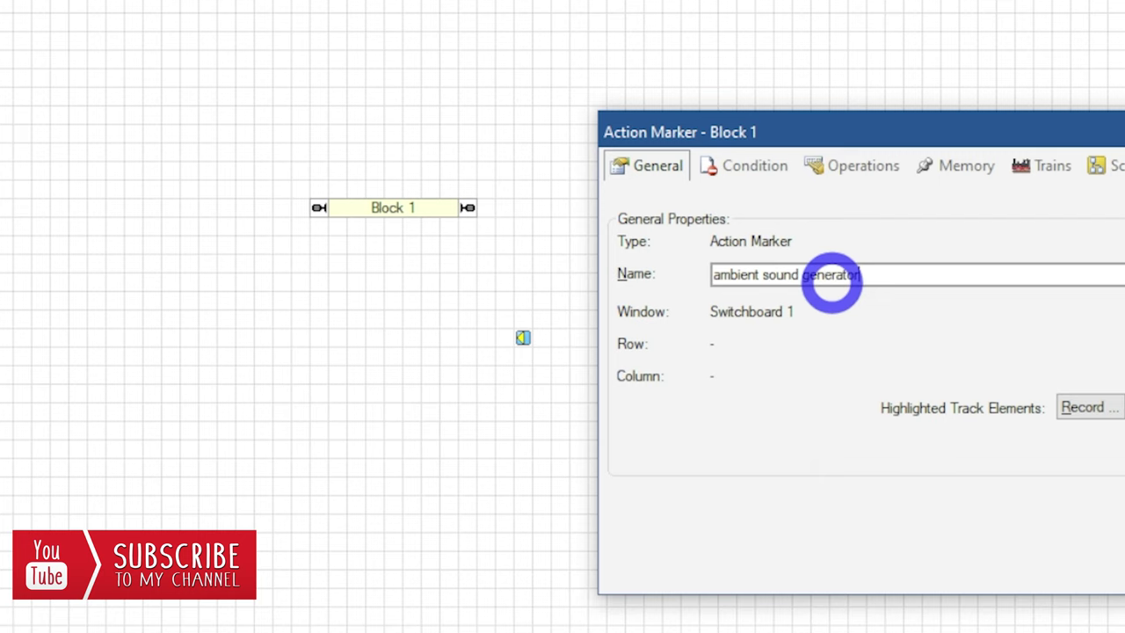
pyautogui.click(761, 167)
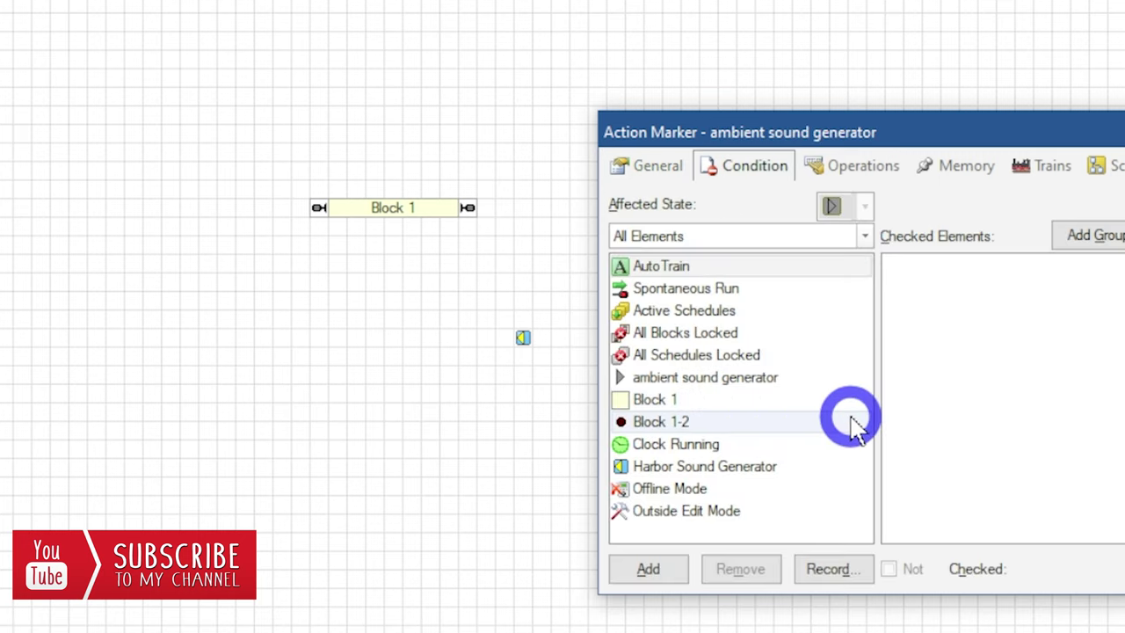
pyautogui.click(865, 236)
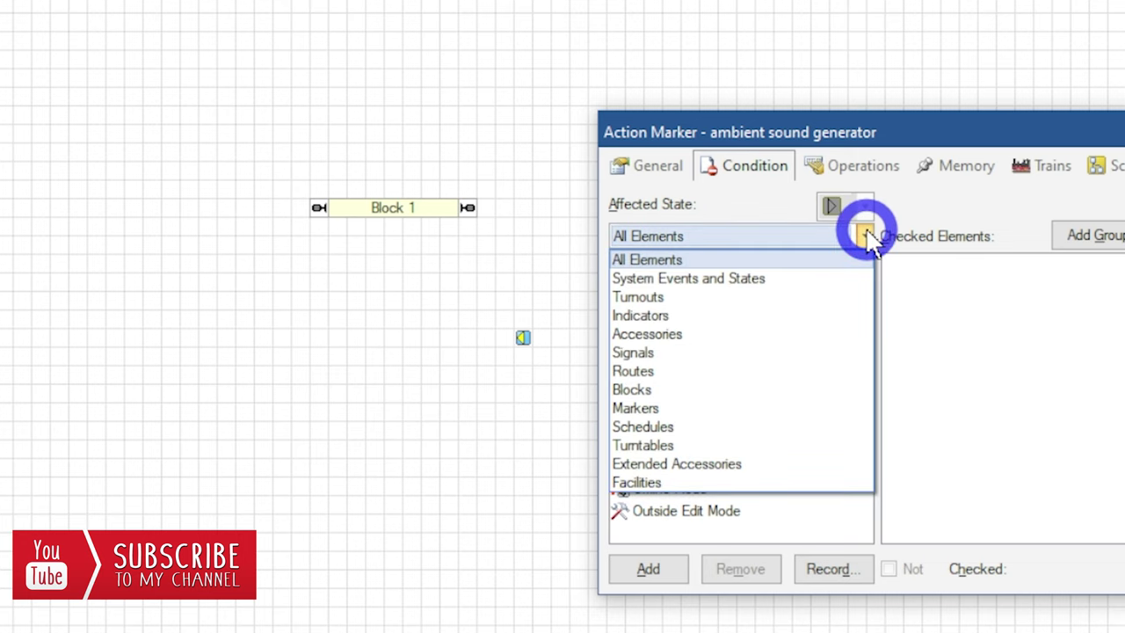
# Step: Add the Harbor Sound Generator accessory to the action marker's operations
pyautogui.click(880, 174)
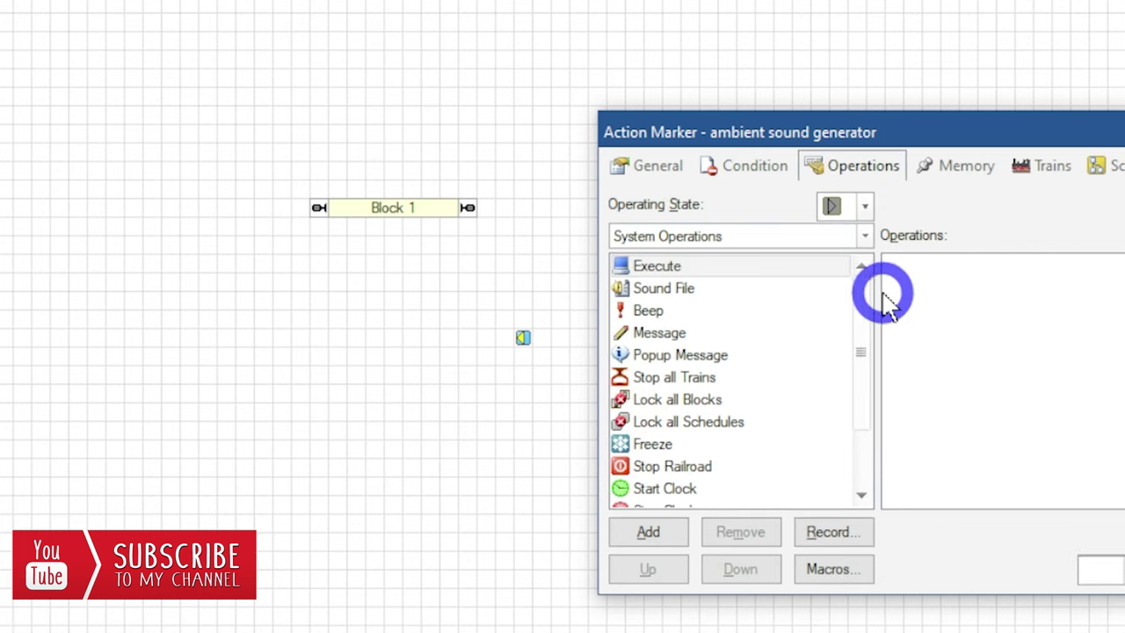
pyautogui.click(862, 394)
pyautogui.click(864, 235)
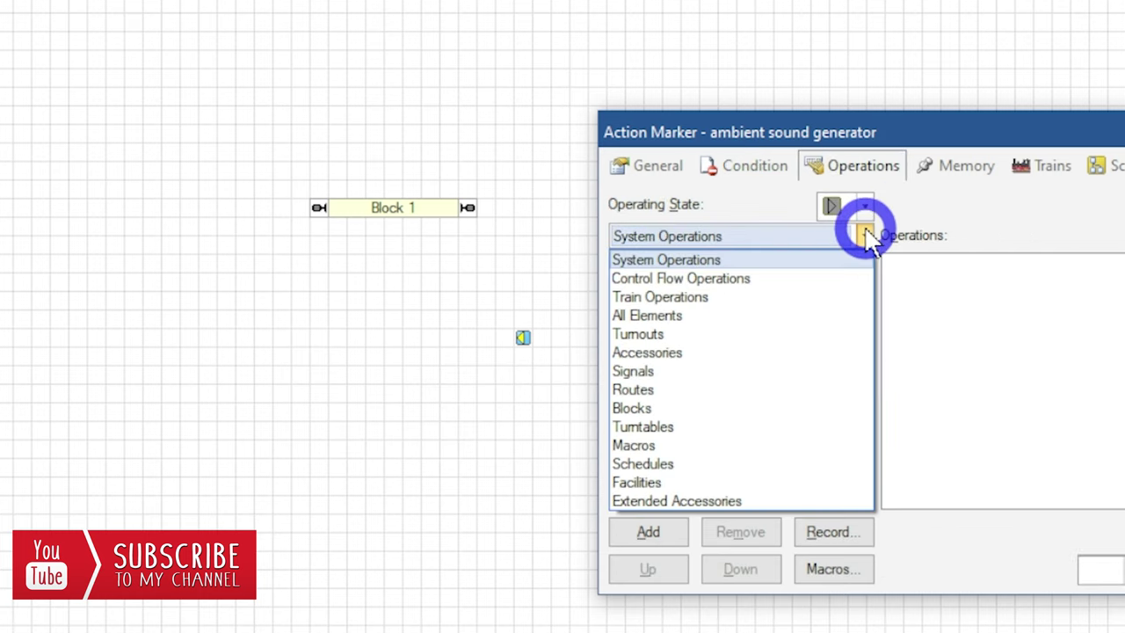
pyautogui.click(678, 353)
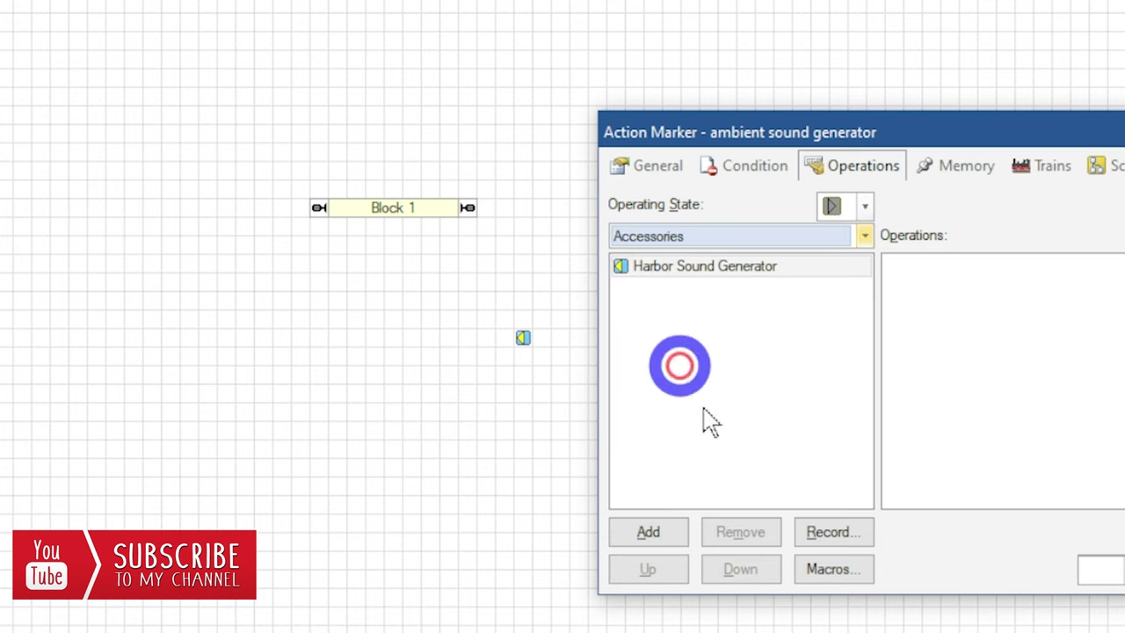
pyautogui.click(710, 266)
pyautogui.doubleClick(710, 266)
# Step: Set the Harbor Sound Generator operation to the switch state with the right-pointing yellow arrow and accept the marker's settings
pyautogui.click(1111, 571)
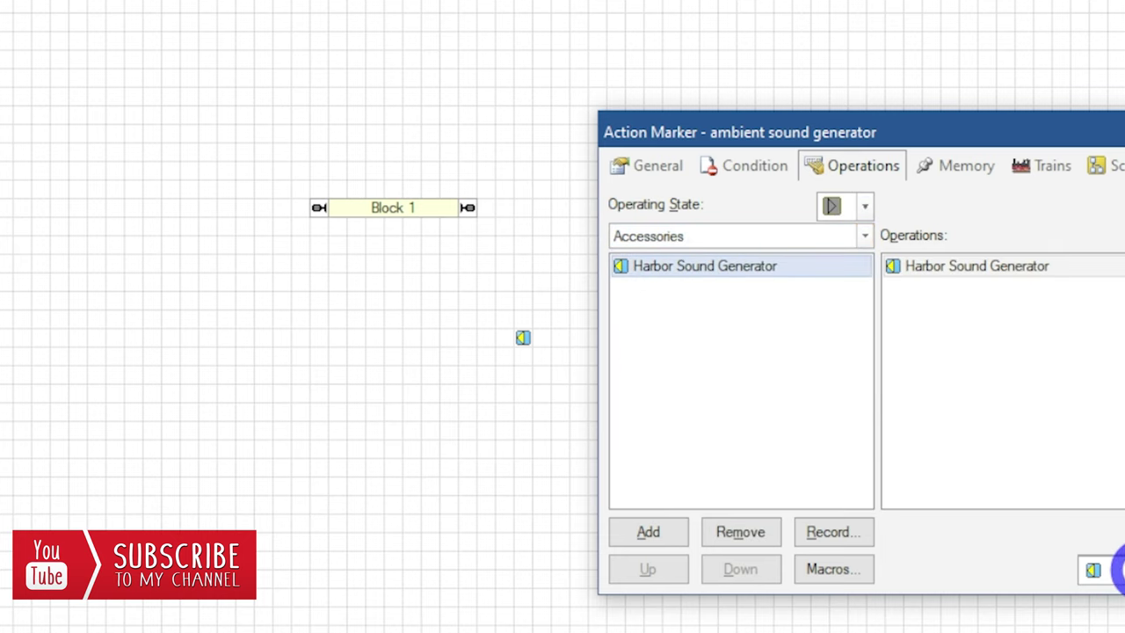
pyautogui.click(1112, 598)
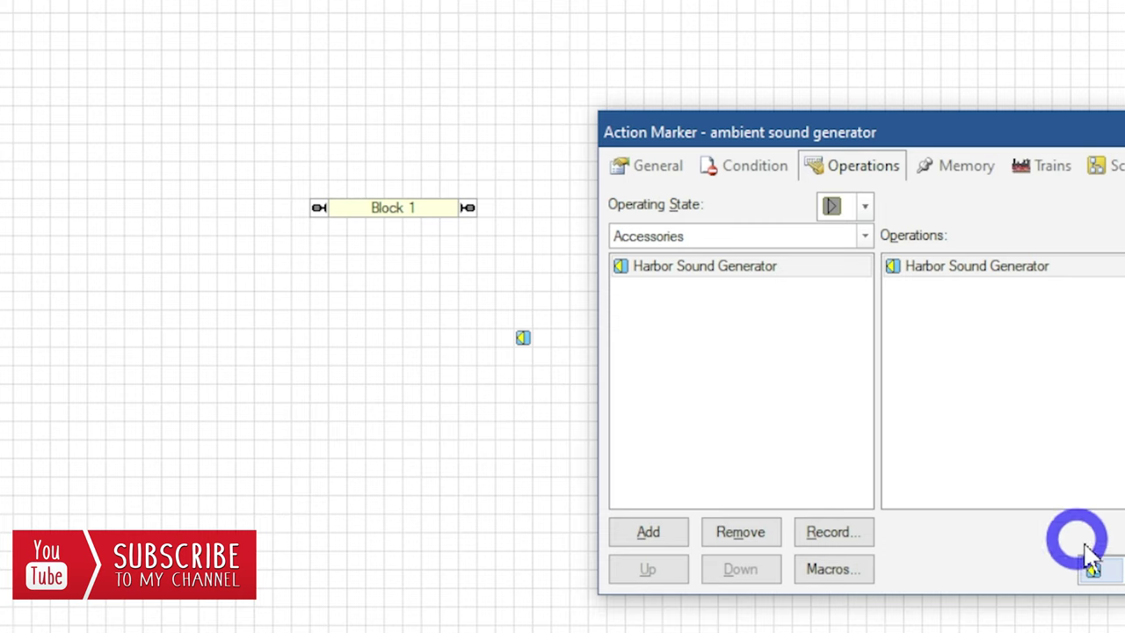
pyautogui.click(1111, 569)
pyautogui.click(1098, 613)
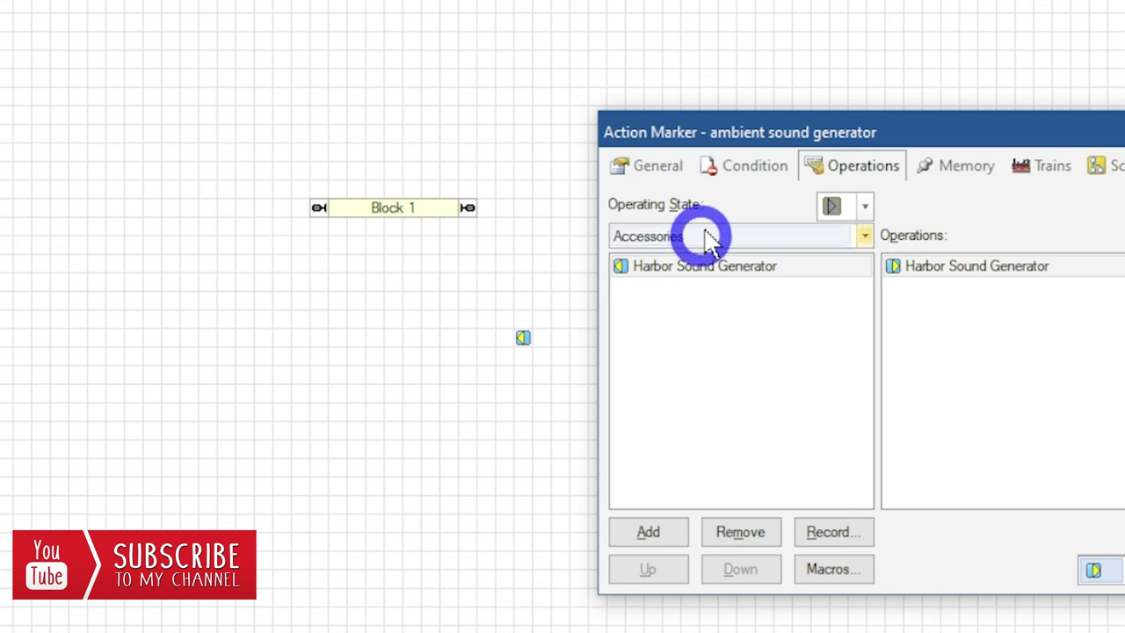
pyautogui.press('Return')
# Step: Move the action marker in Block 1 back to the left start of the indicator
pyautogui.doubleClick(413, 211)
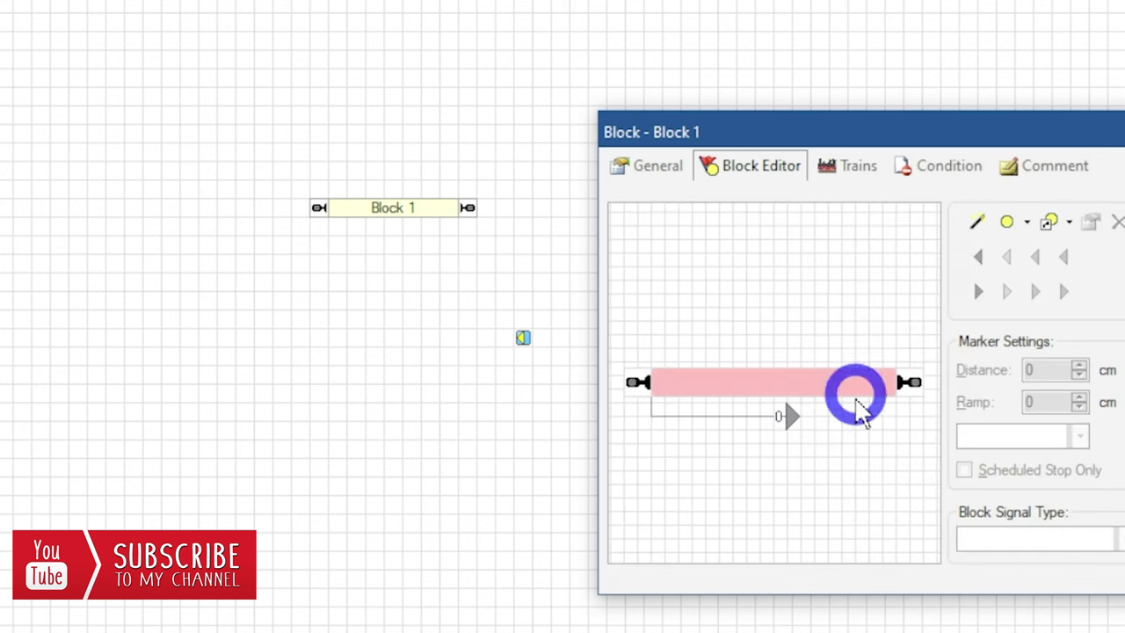
pyautogui.click(787, 417)
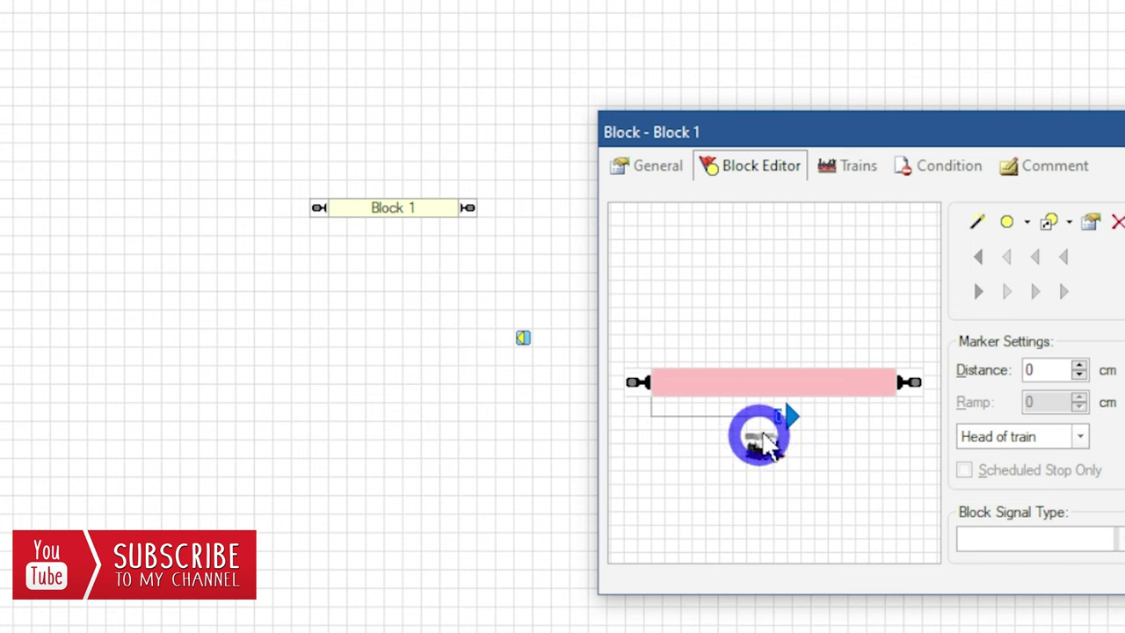
pyautogui.moveTo(799, 416)
pyautogui.mouseDown()
pyautogui.moveTo(668, 415)
pyautogui.moveTo(657, 431)
pyautogui.moveTo(673, 414)
pyautogui.moveTo(659, 416)
pyautogui.mouseUp()
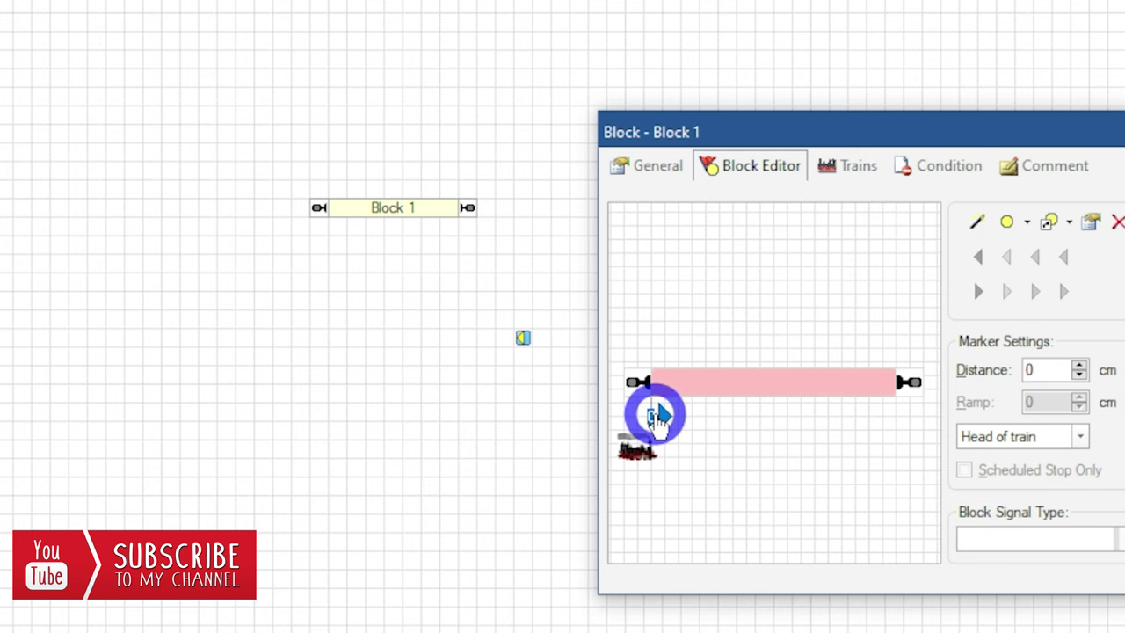
# Step: Open the ambient sound generator marker's operations and list the Control Flow Operations
pyautogui.click(655, 415)
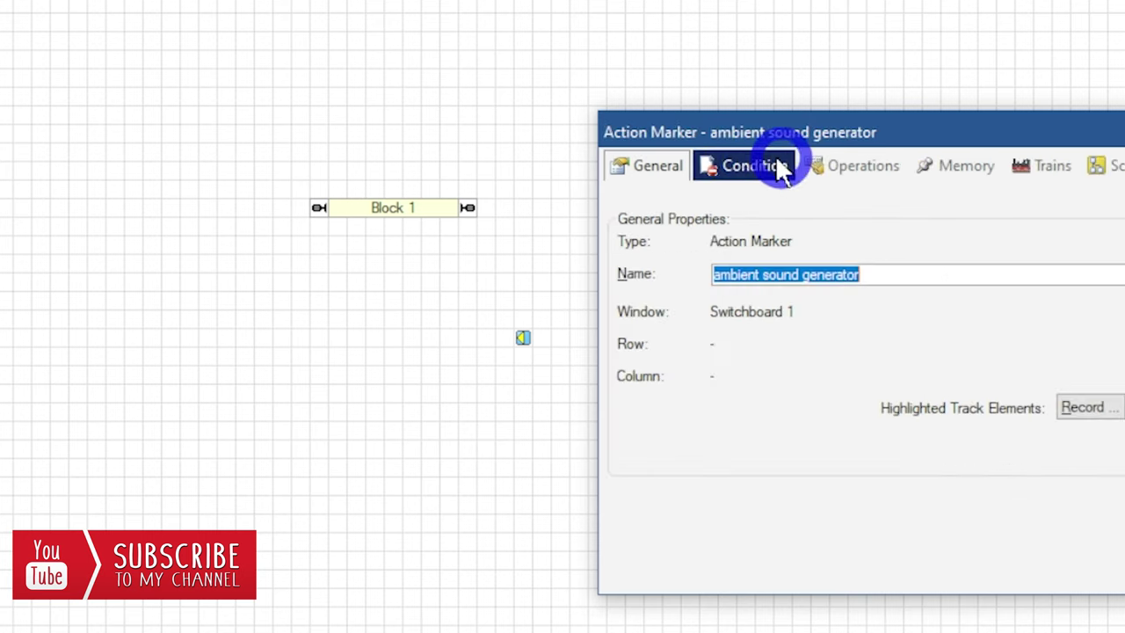
pyautogui.click(854, 167)
pyautogui.press('Down')
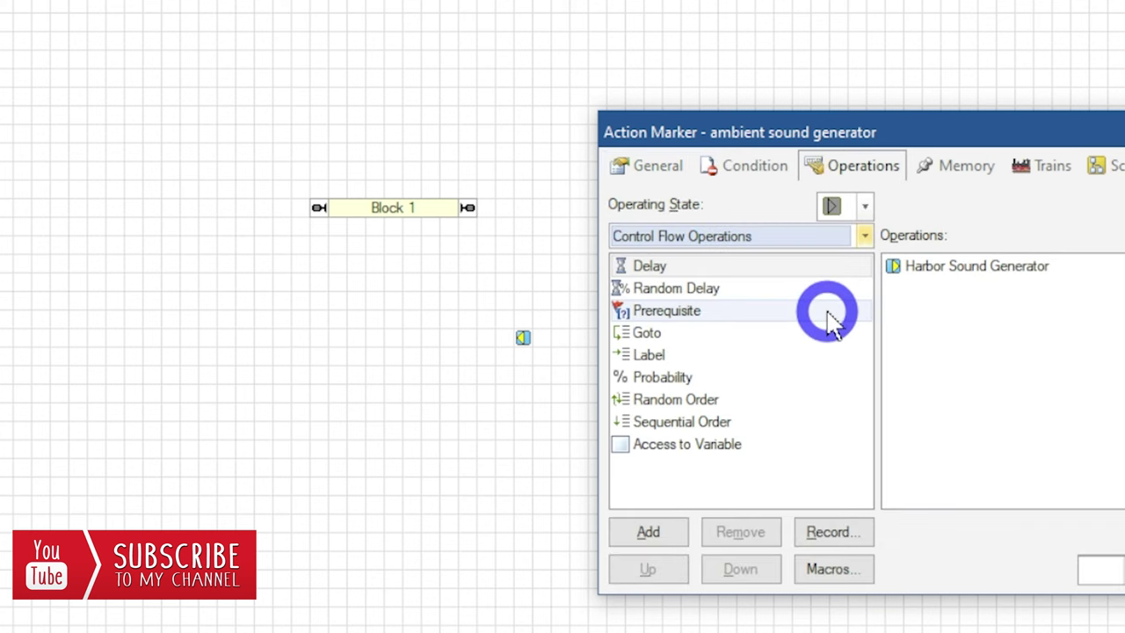